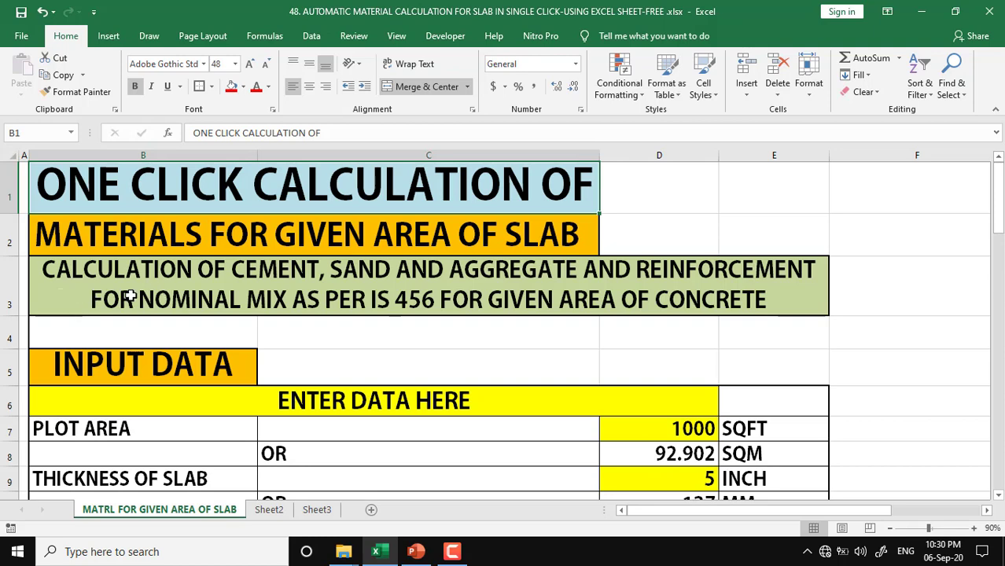
Step: Review the input data section, checking the plot area and slab thickness entries in D7 and D9
{"action": "scroll", "coordinate": [131, 296], "scroll_direction": "down", "scroll_amount": 1}
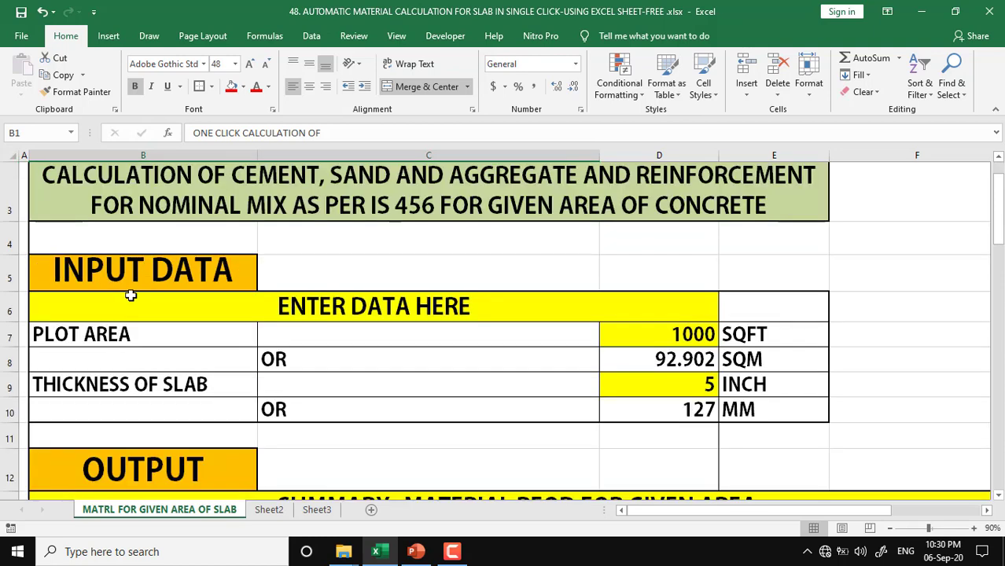
{"action": "left_click", "coordinate": [153, 275]}
{"action": "left_click", "coordinate": [209, 338]}
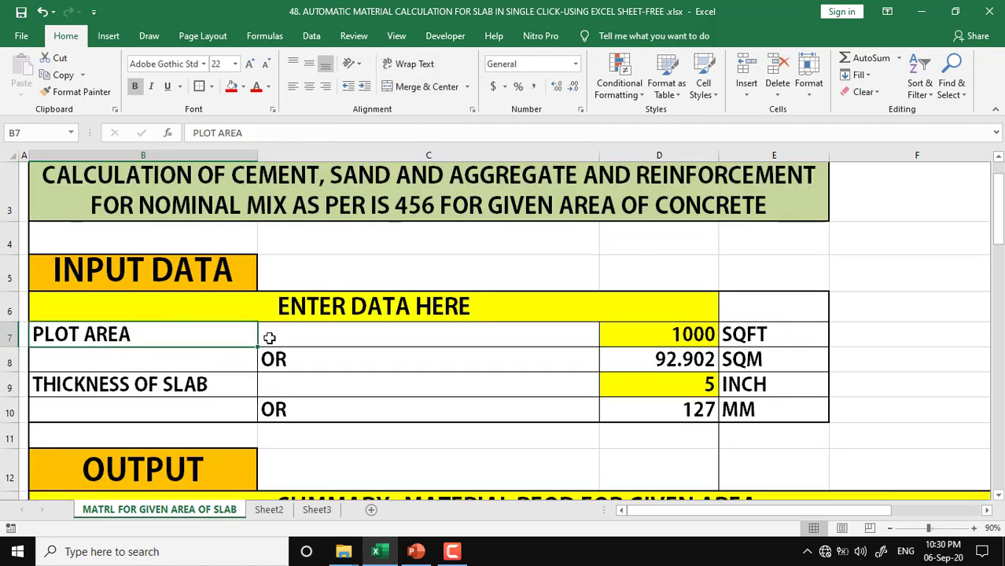
{"action": "left_click", "coordinate": [674, 336]}
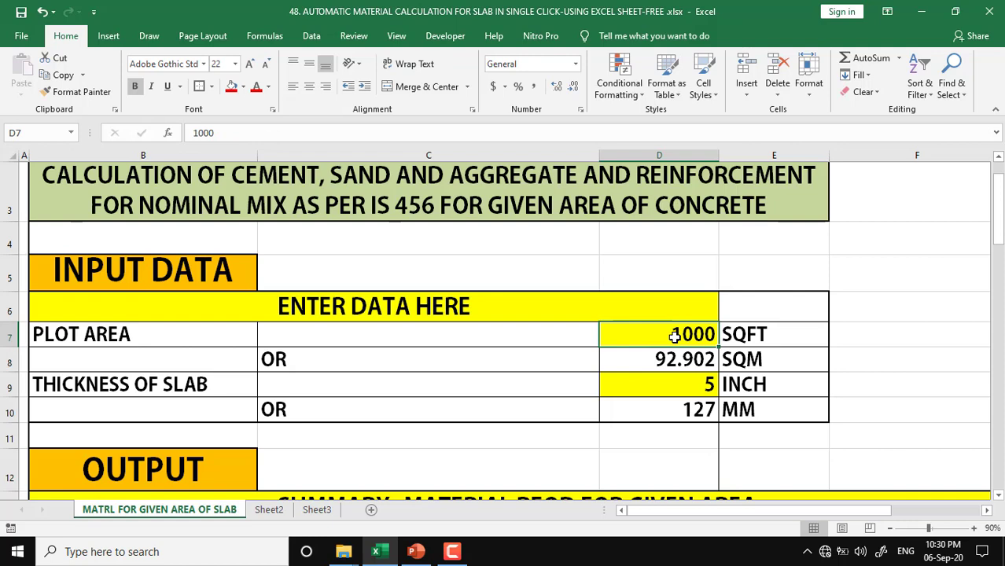
{"action": "left_click", "coordinate": [108, 385]}
{"action": "left_click", "coordinate": [643, 382]}
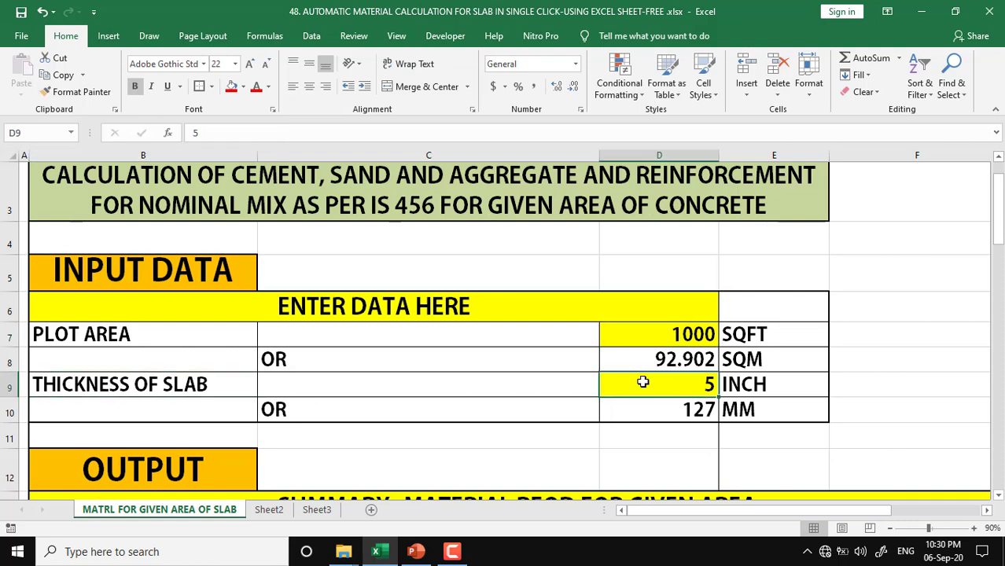
{"action": "left_click", "coordinate": [654, 334]}
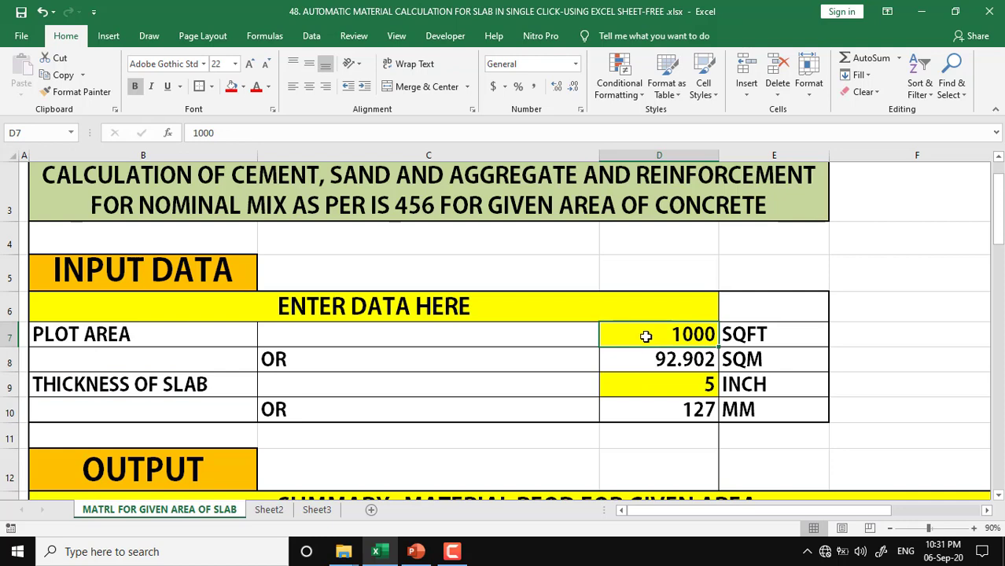
{"action": "left_click", "coordinate": [650, 379]}
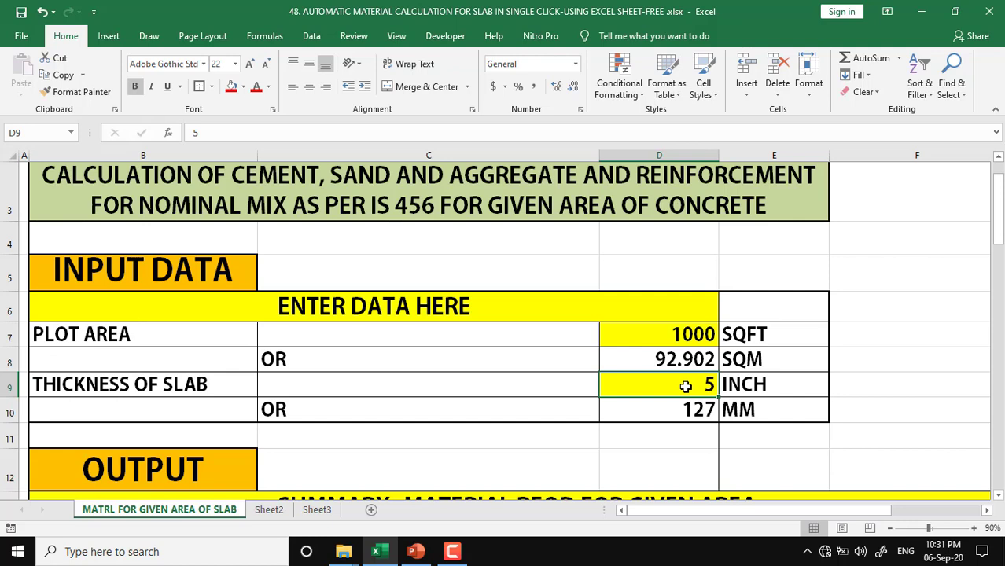
{"action": "left_click", "coordinate": [659, 338]}
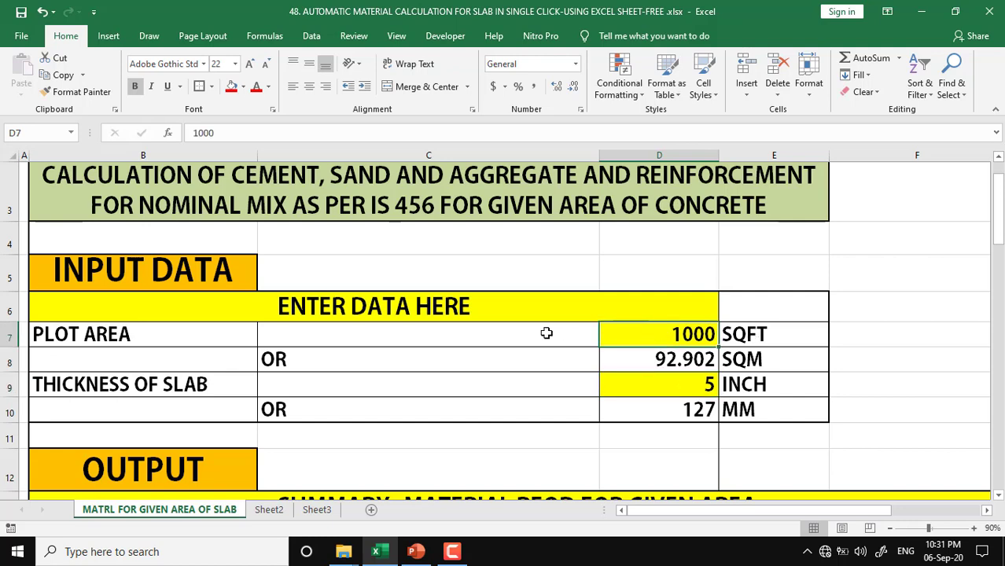
{"action": "left_click", "coordinate": [504, 335]}
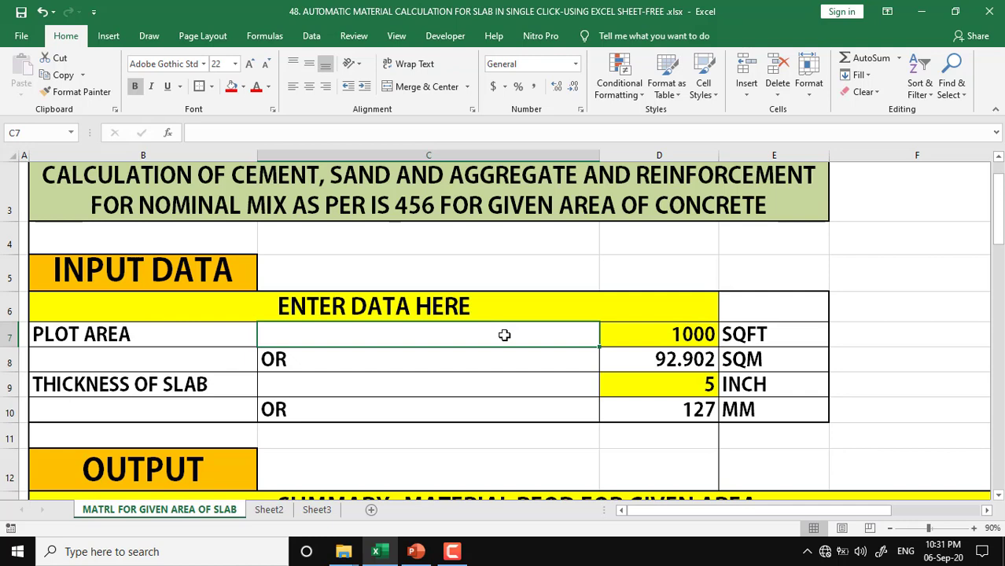
{"action": "left_click", "coordinate": [702, 335]}
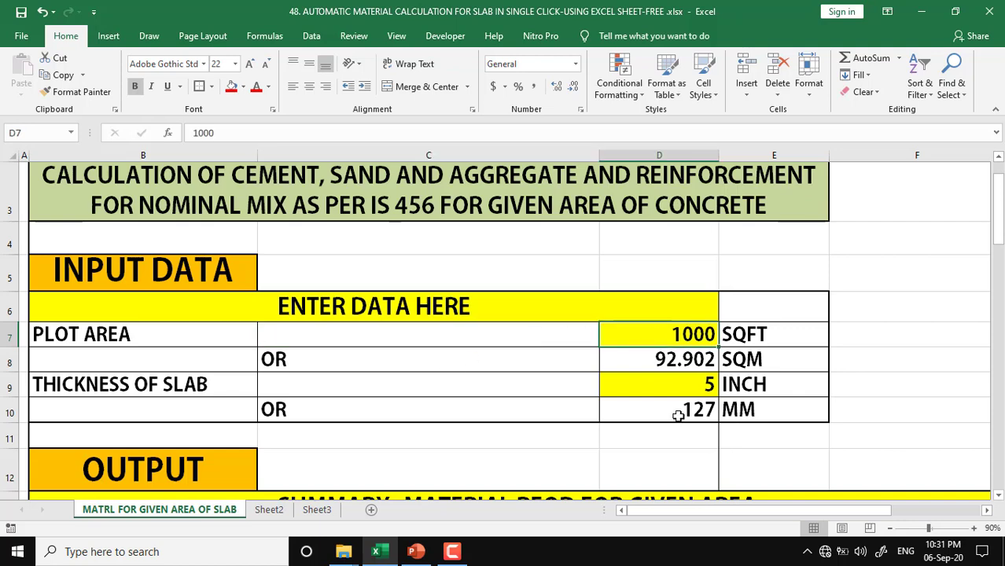
Step: Examine the cement requirement in the output summary, in both bags and kilograms
{"action": "scroll", "coordinate": [677, 414], "scroll_direction": "down", "scroll_amount": 1}
{"action": "scroll", "coordinate": [678, 416], "scroll_direction": "down", "scroll_amount": 2}
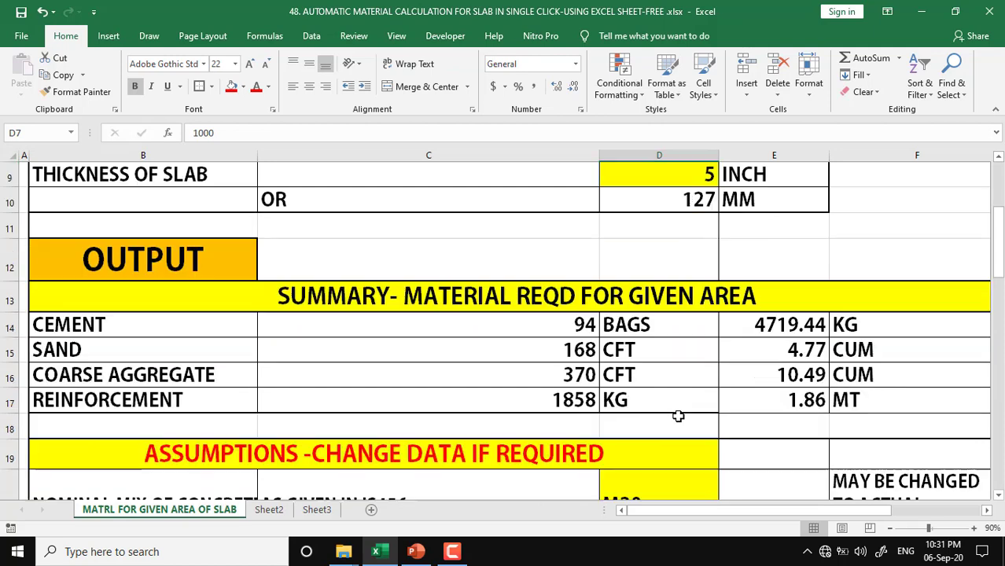
{"action": "scroll", "coordinate": [678, 416], "scroll_direction": "down", "scroll_amount": 1}
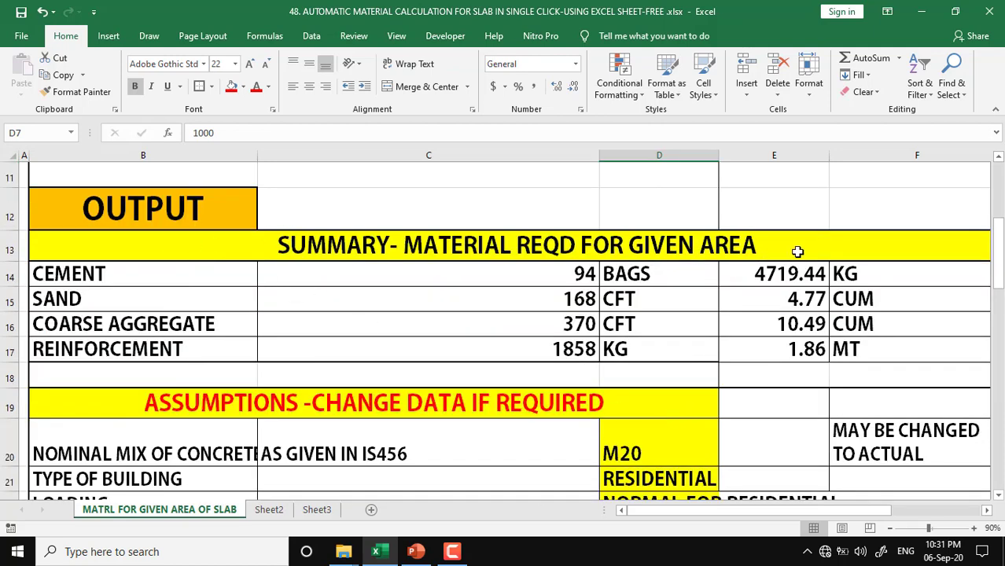
{"action": "left_click", "coordinate": [144, 272]}
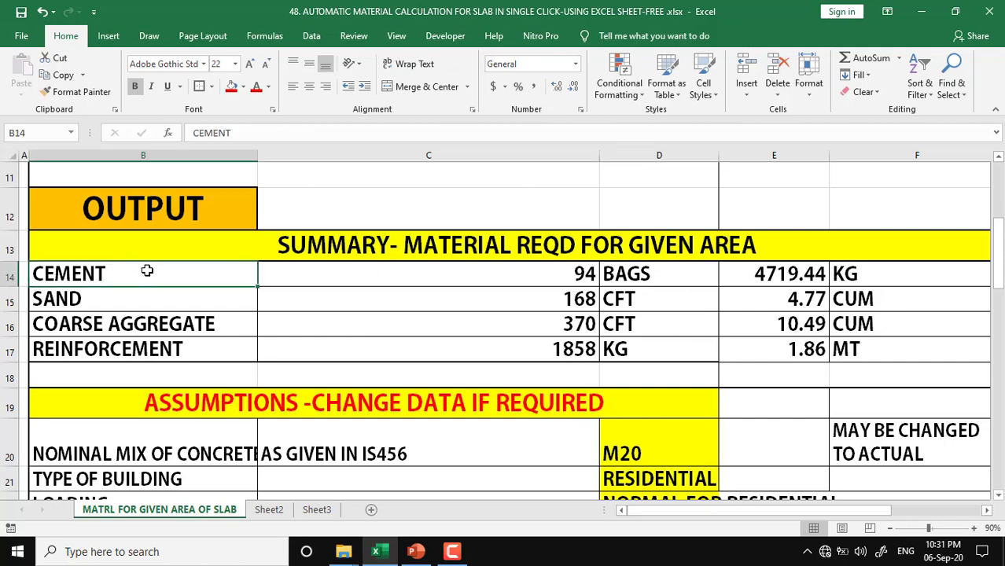
{"action": "left_click", "coordinate": [562, 272]}
{"action": "left_click", "coordinate": [807, 276]}
{"action": "left_click", "coordinate": [636, 276]}
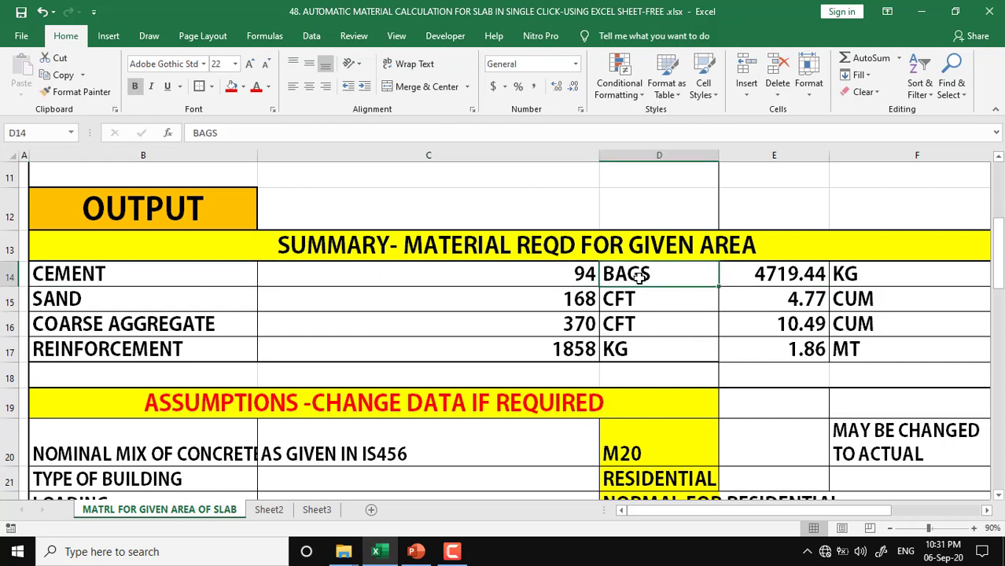
{"action": "left_click", "coordinate": [814, 272]}
{"action": "left_click", "coordinate": [841, 273]}
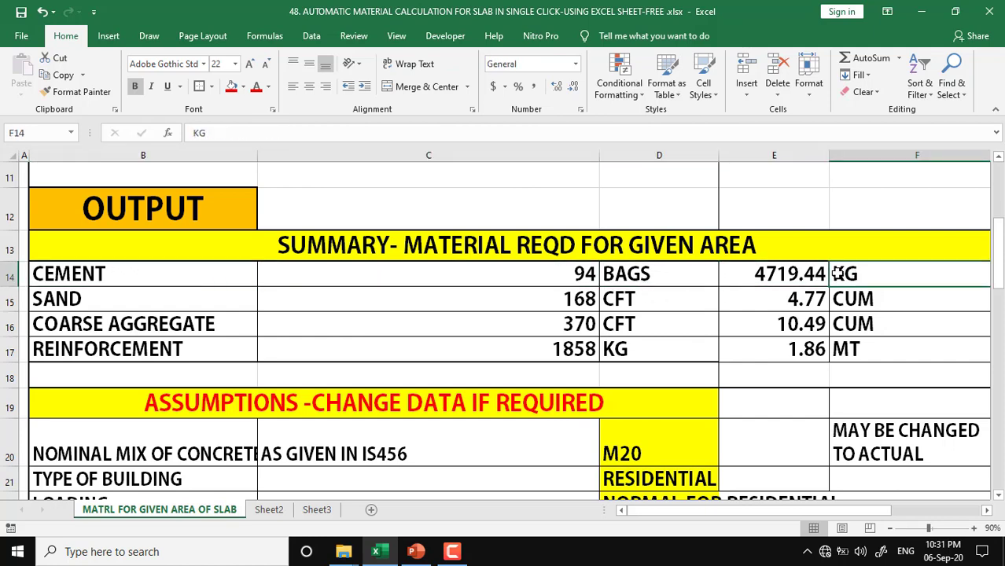
Step: Examine the sand, coarse aggregate and reinforcement quantities and their units in the output summary
{"action": "left_click", "coordinate": [168, 299]}
{"action": "left_click", "coordinate": [509, 302]}
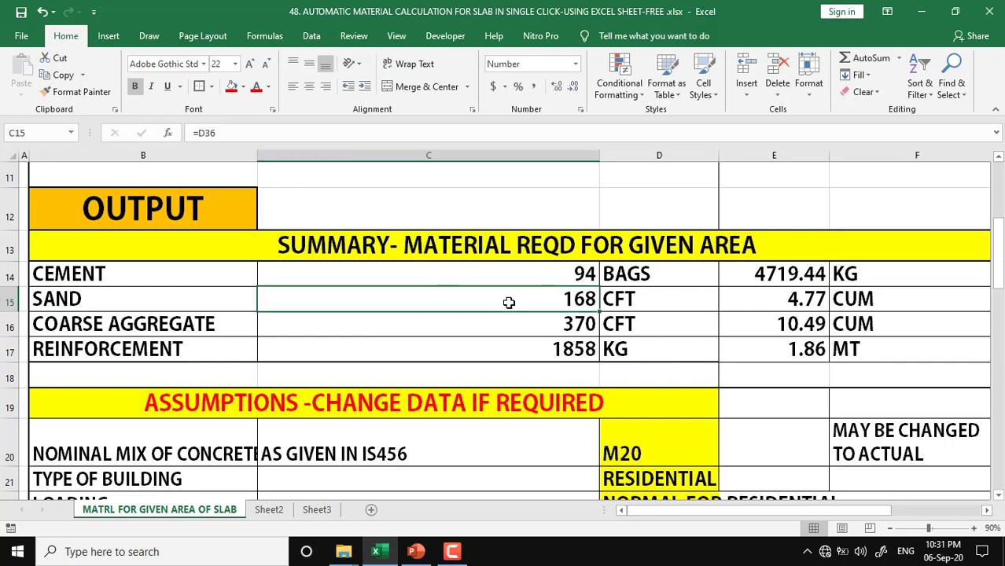
{"action": "left_click", "coordinate": [651, 301]}
{"action": "left_click", "coordinate": [758, 298]}
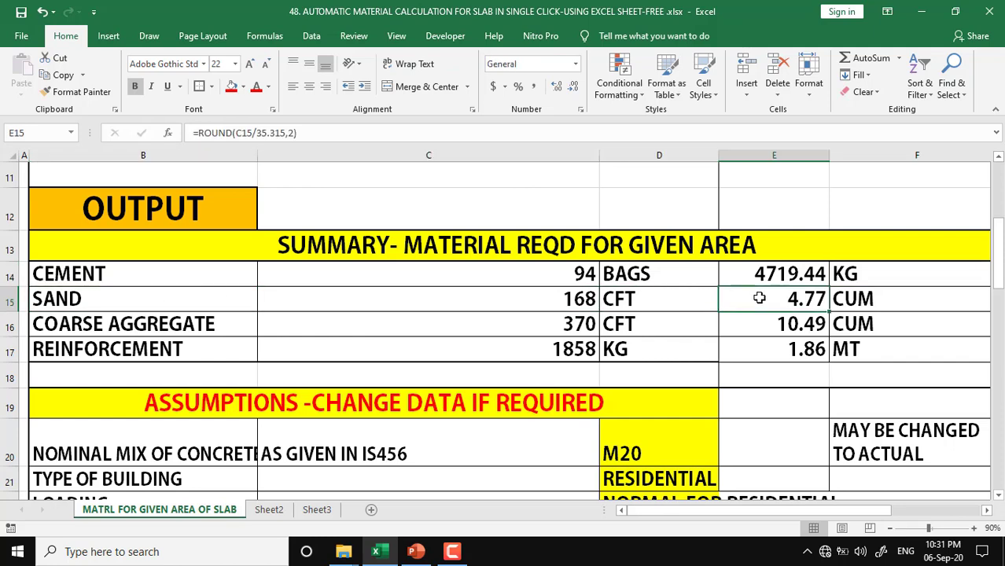
{"action": "left_click", "coordinate": [163, 322]}
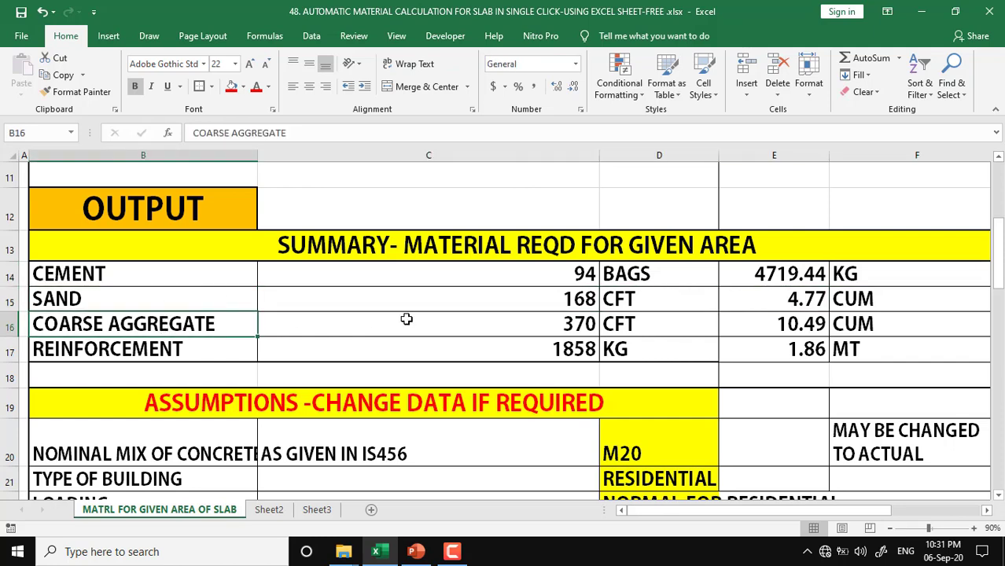
{"action": "left_click", "coordinate": [625, 323]}
{"action": "left_click", "coordinate": [862, 322]}
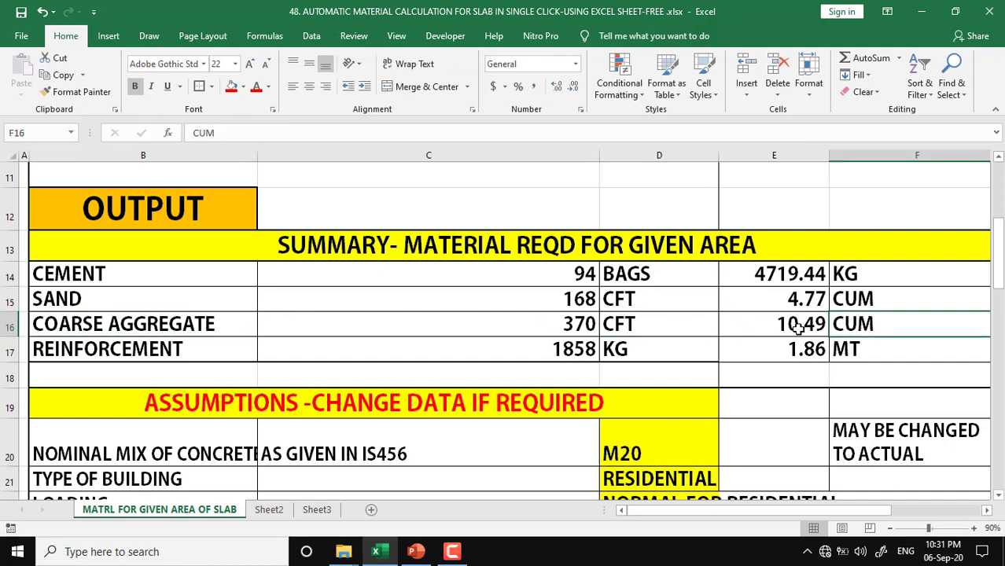
{"action": "left_click", "coordinate": [185, 353]}
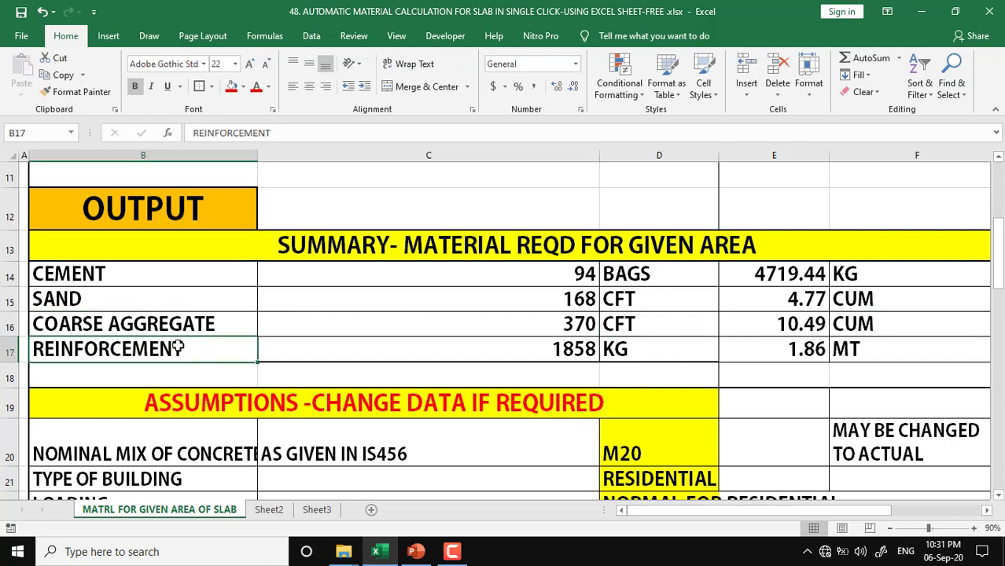
{"action": "left_click", "coordinate": [646, 351]}
{"action": "left_click", "coordinate": [856, 350]}
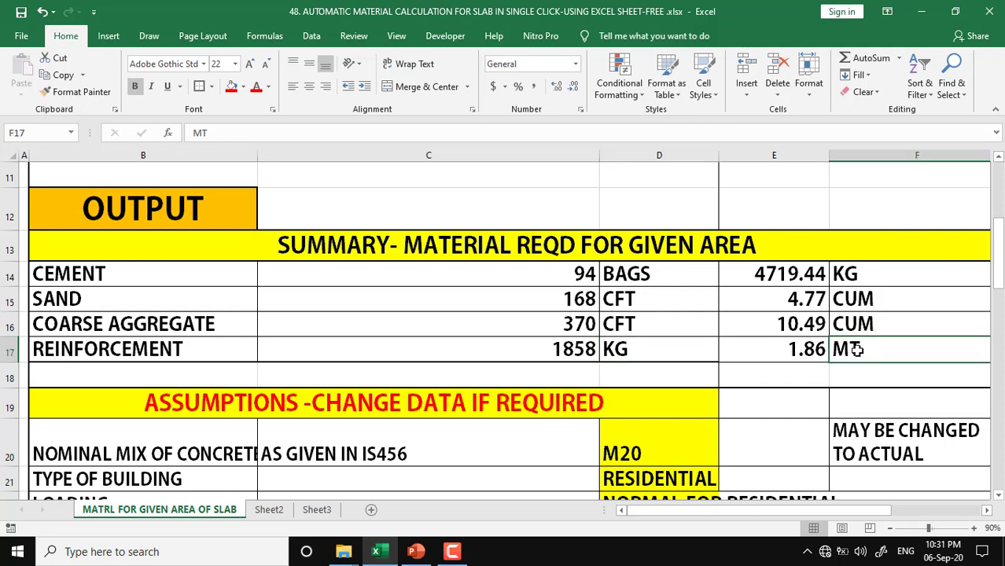
Step: Widen column B slightly so the nominal mix of concrete label in the assumptions section fits its cell
{"action": "left_click_drag", "start_coordinate": [838, 514], "coordinate": [767, 526]}
{"action": "scroll", "coordinate": [539, 336], "scroll_direction": "down", "scroll_amount": 1}
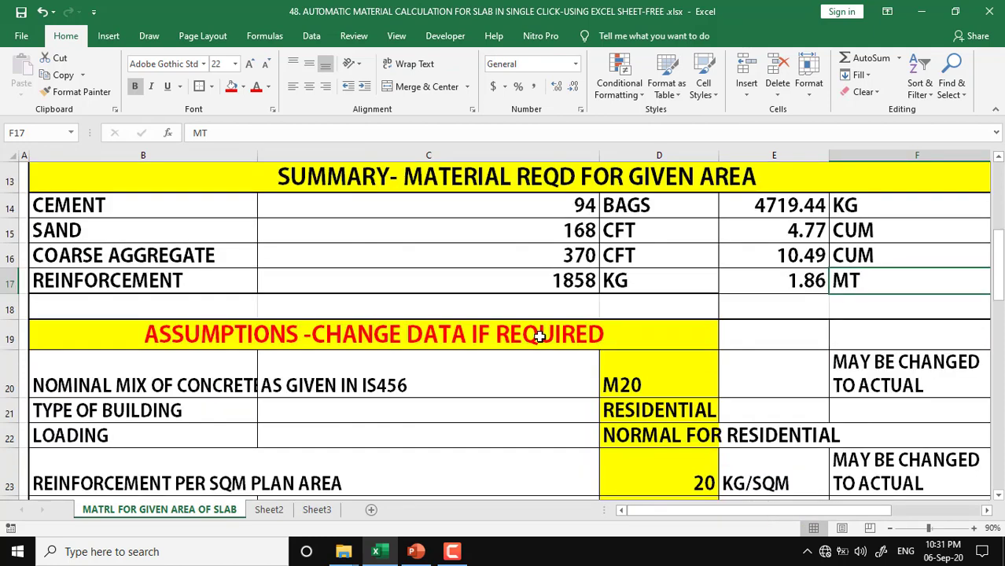
{"action": "left_click", "coordinate": [350, 336]}
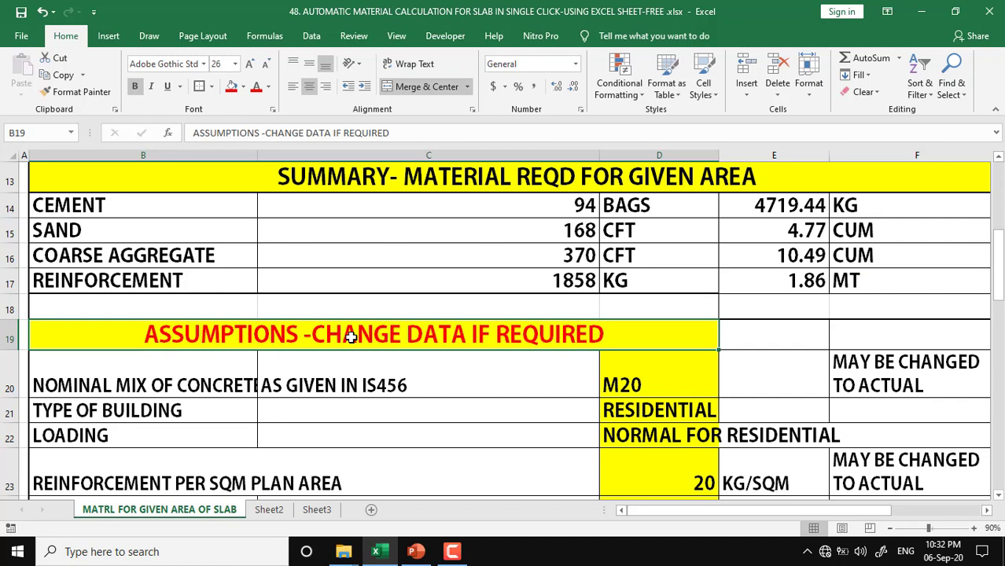
{"action": "scroll", "coordinate": [351, 336], "scroll_direction": "down", "scroll_amount": 1}
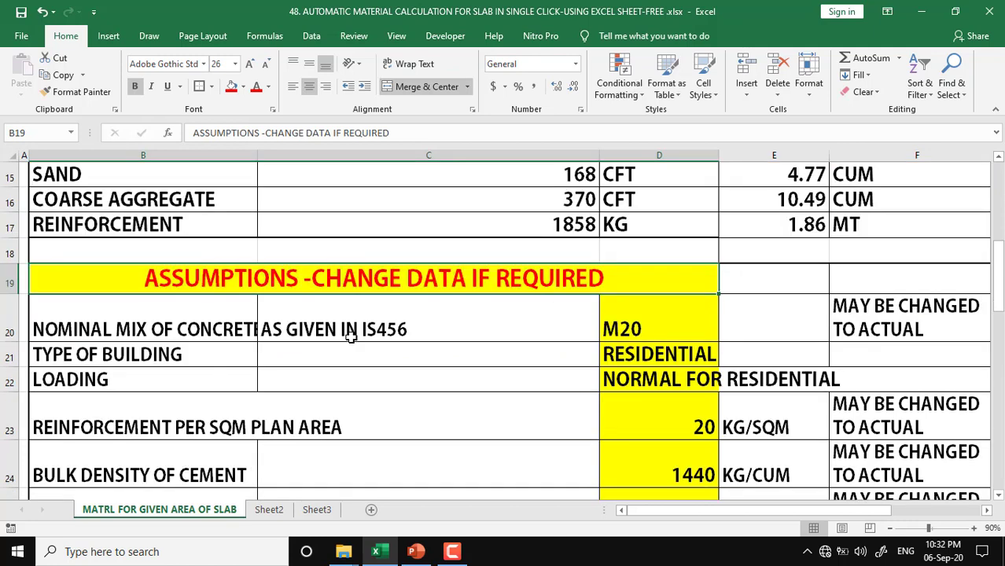
{"action": "scroll", "coordinate": [350, 336], "scroll_direction": "down", "scroll_amount": 1}
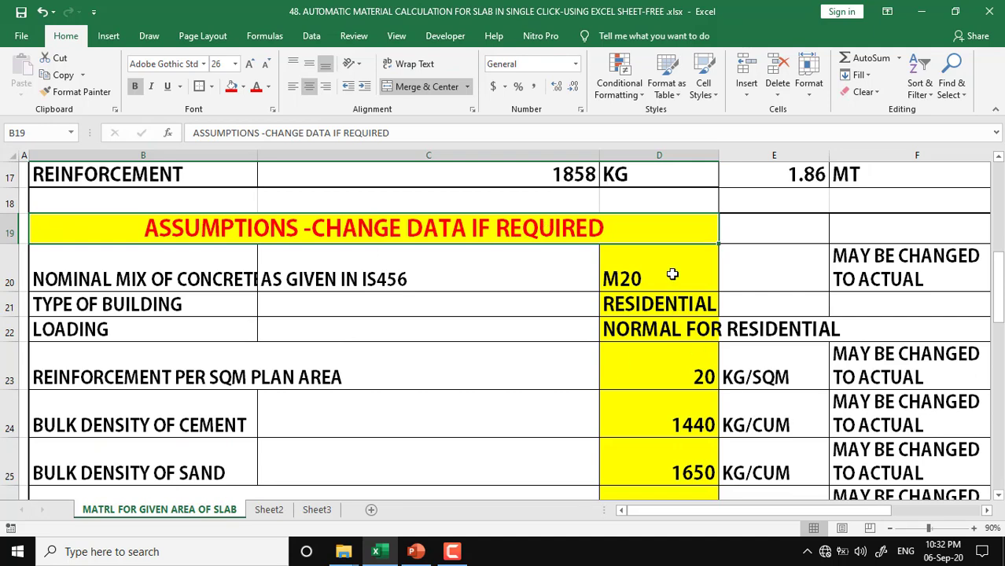
{"action": "left_click_drag", "start_coordinate": [258, 154], "coordinate": [270, 155]}
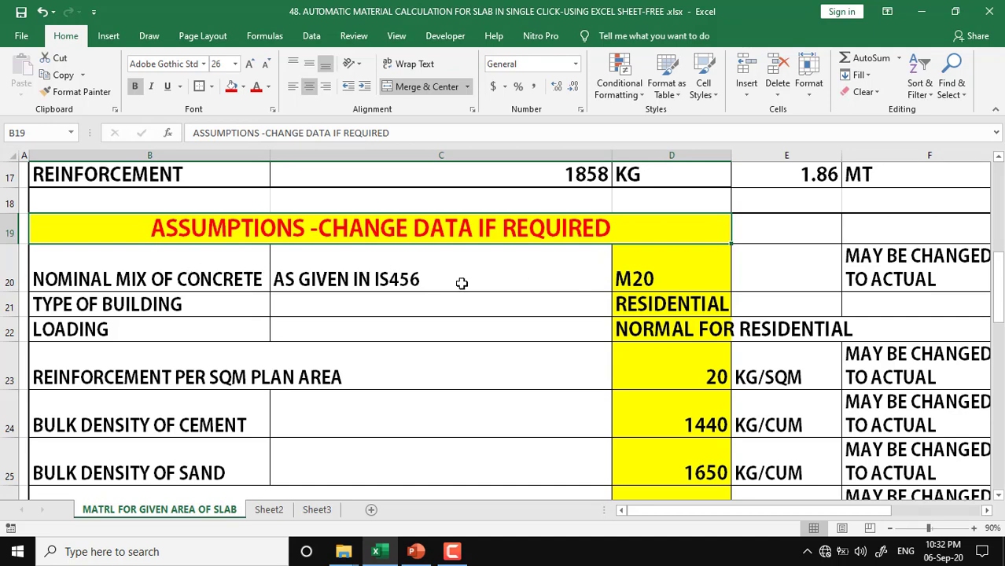
Step: Review the assumptions for concrete mix, building type, loading and reinforcement per square metre of plan area
{"action": "left_click", "coordinate": [702, 271]}
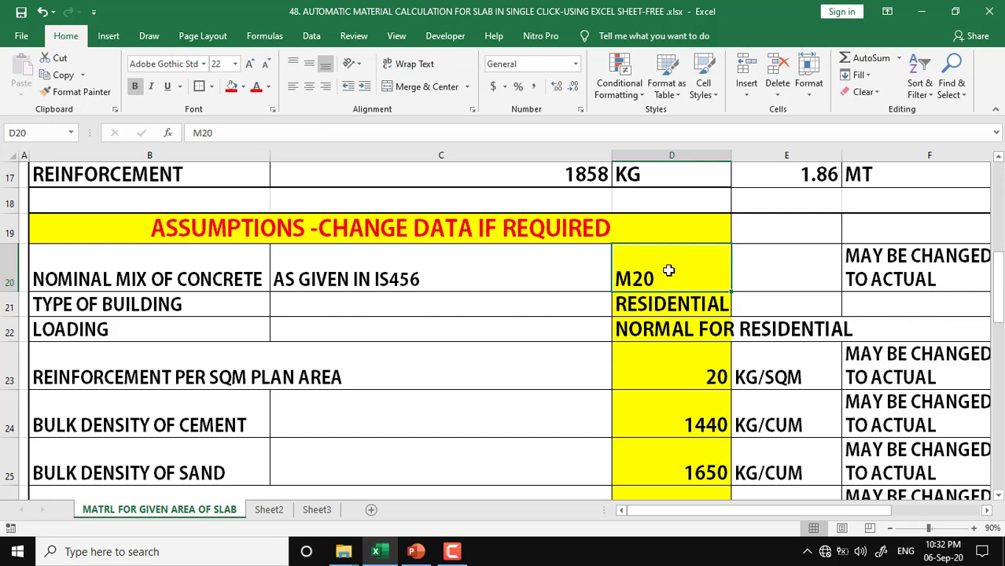
{"action": "left_click", "coordinate": [151, 303]}
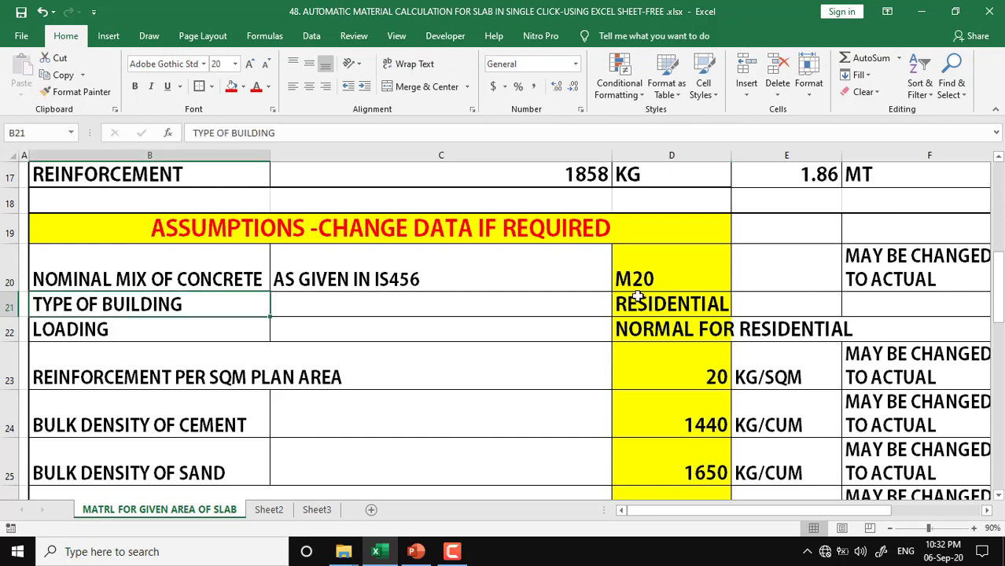
{"action": "left_click", "coordinate": [634, 297]}
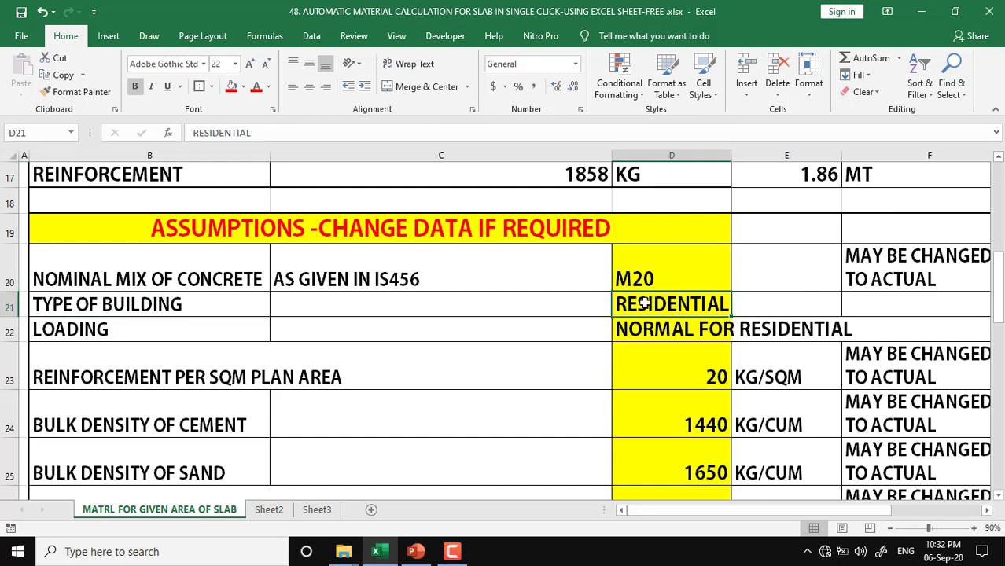
{"action": "left_click", "coordinate": [241, 336]}
{"action": "left_click", "coordinate": [674, 335]}
{"action": "left_click", "coordinate": [807, 329]}
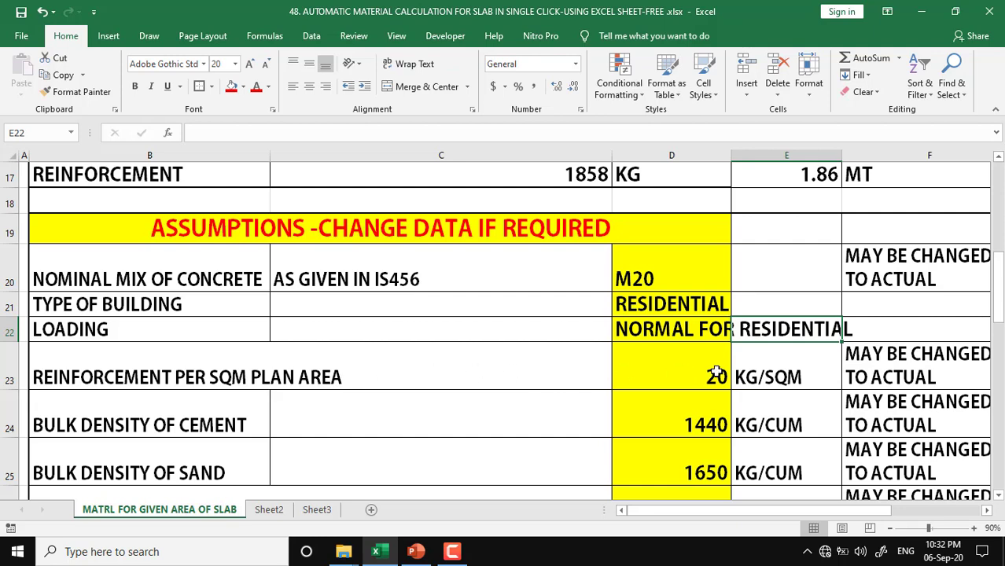
{"action": "left_click", "coordinate": [678, 369]}
{"action": "left_click", "coordinate": [776, 369]}
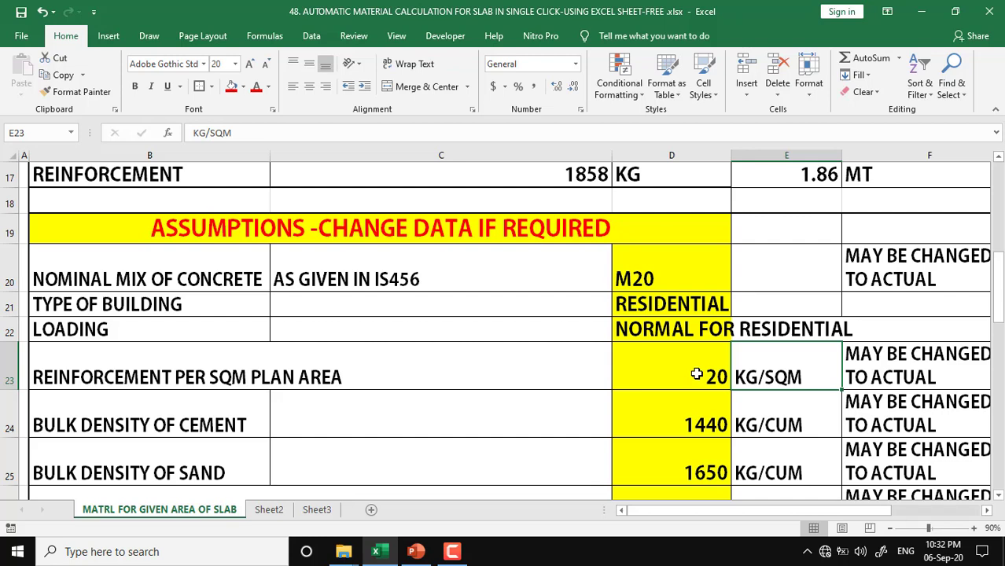
{"action": "left_click", "coordinate": [674, 367]}
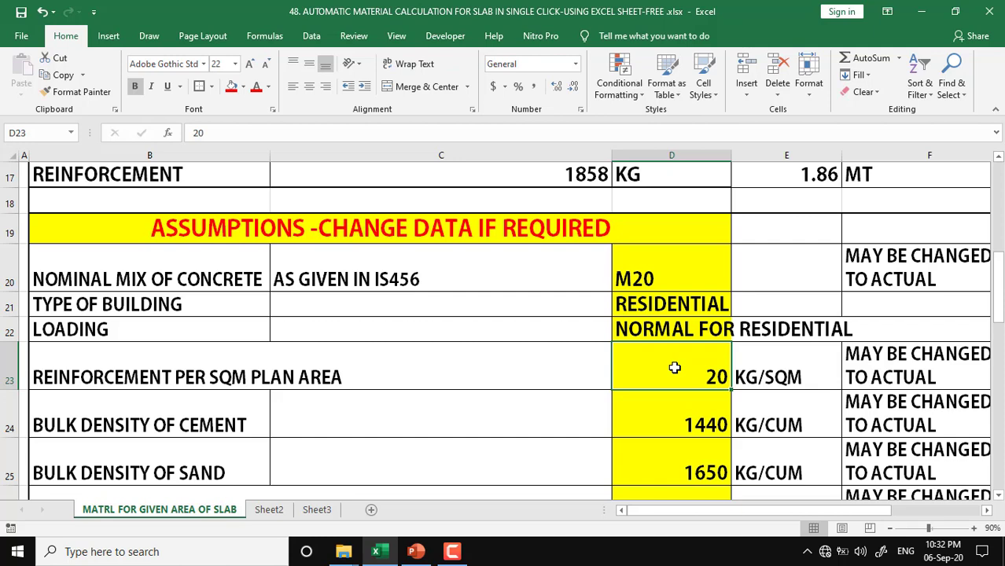
Step: Review the bulk density assumptions for cement, sand and aggregate, including their units and the notes on changing them to actual values
{"action": "scroll", "coordinate": [674, 367], "scroll_direction": "down", "scroll_amount": 2}
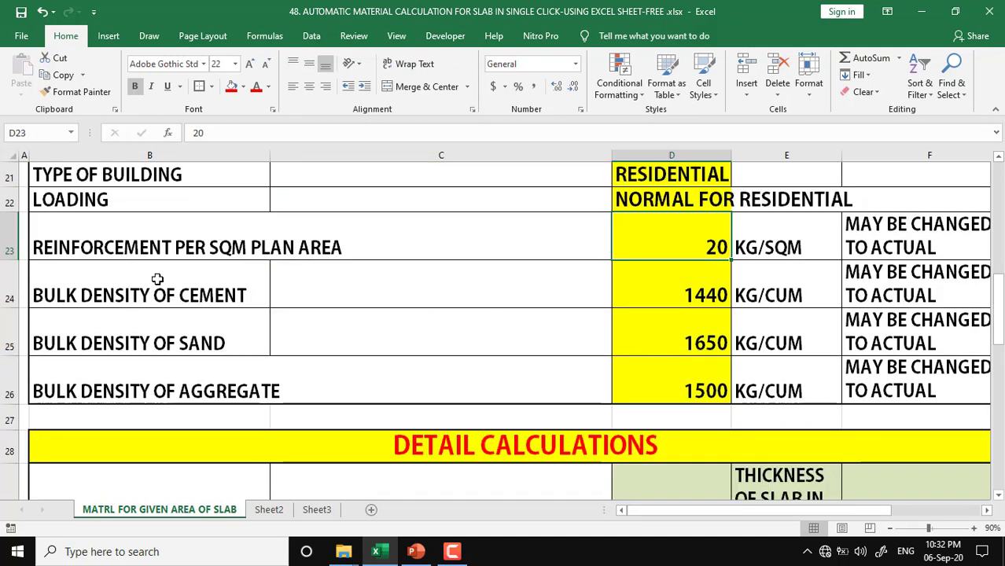
{"action": "left_click", "coordinate": [157, 280]}
{"action": "left_click", "coordinate": [678, 291]}
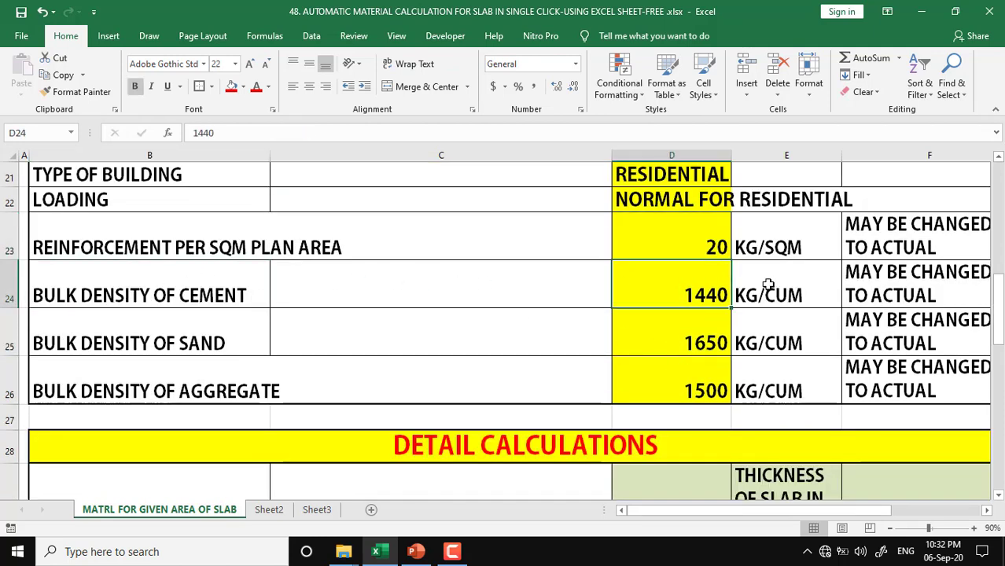
{"action": "left_click", "coordinate": [767, 287]}
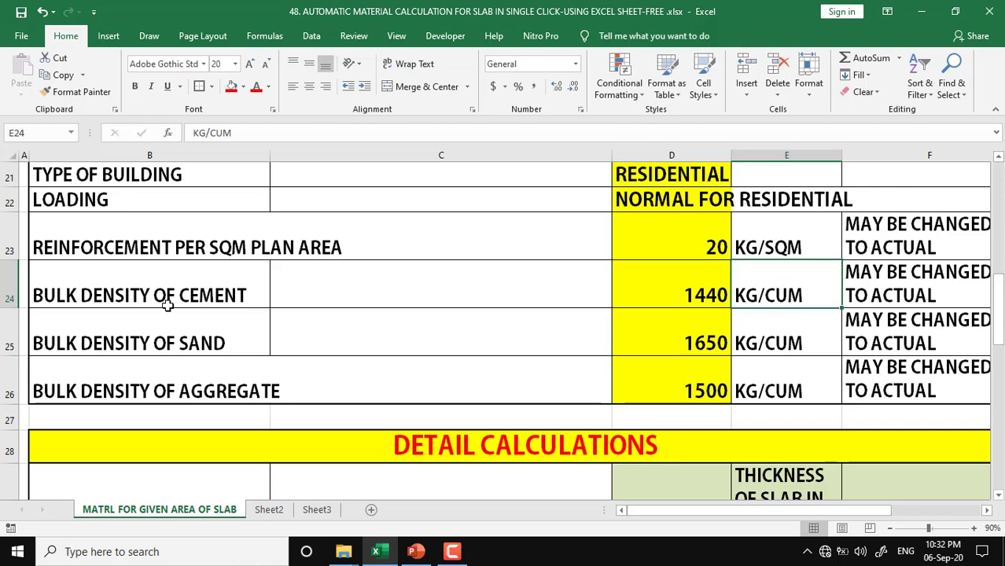
{"action": "left_click", "coordinate": [132, 324]}
{"action": "left_click", "coordinate": [630, 319]}
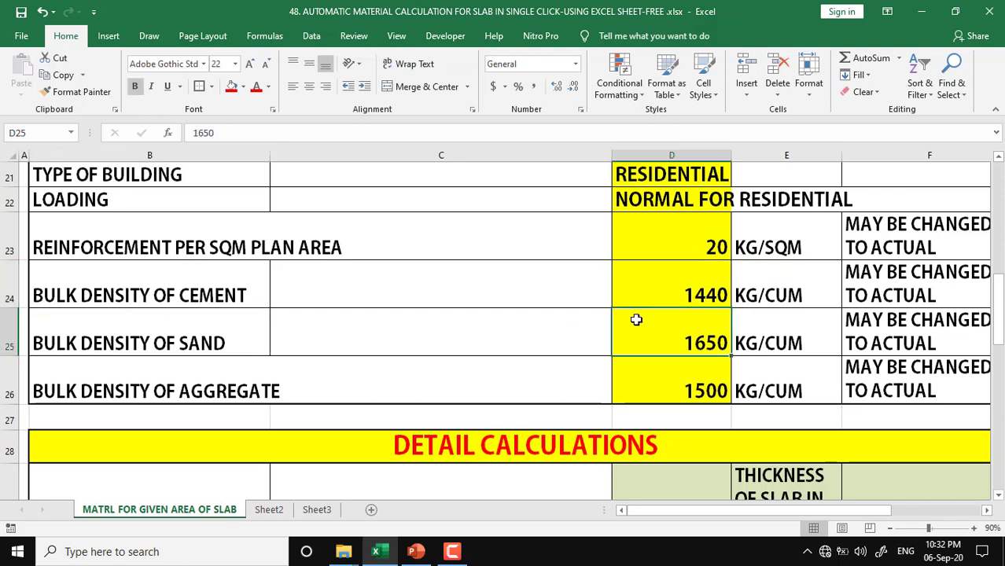
{"action": "left_click", "coordinate": [800, 327]}
{"action": "left_click", "coordinate": [942, 326]}
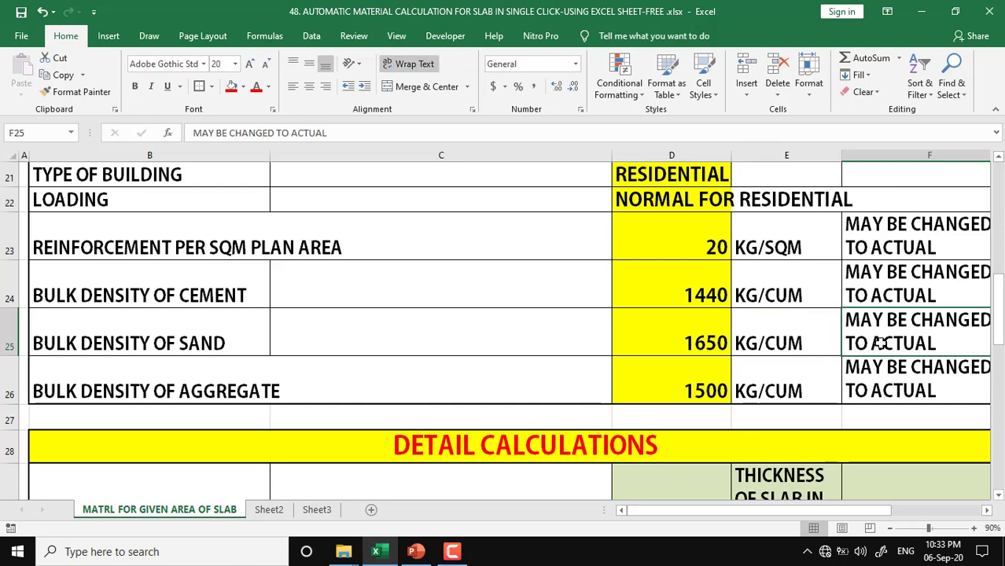
{"action": "left_click", "coordinate": [675, 331]}
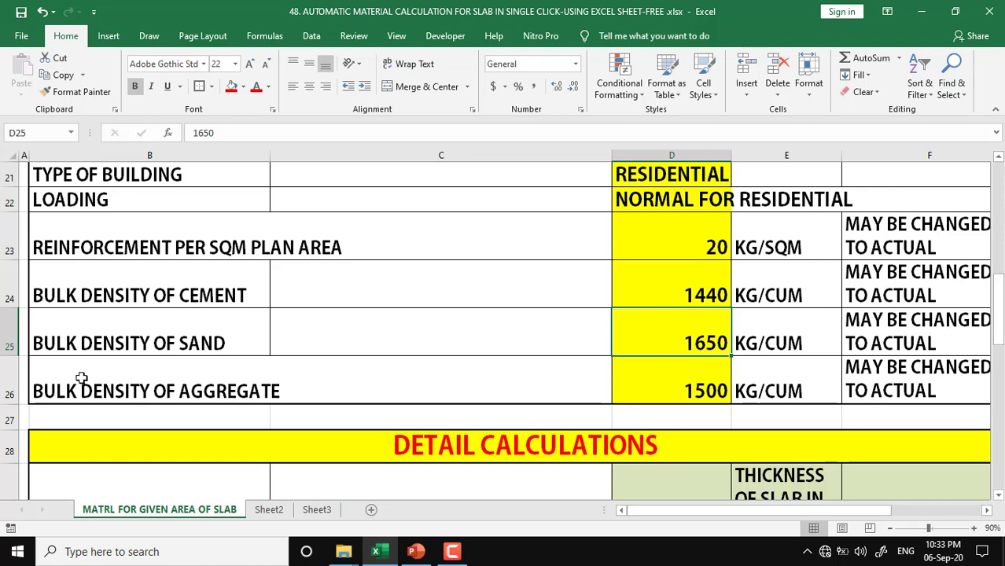
{"action": "left_click", "coordinate": [640, 382]}
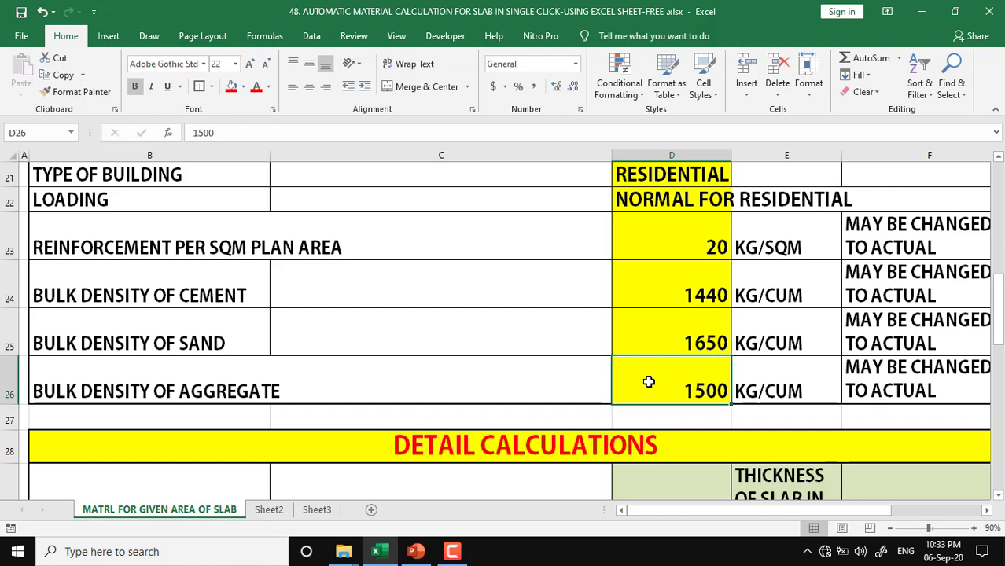
{"action": "left_click", "coordinate": [959, 377]}
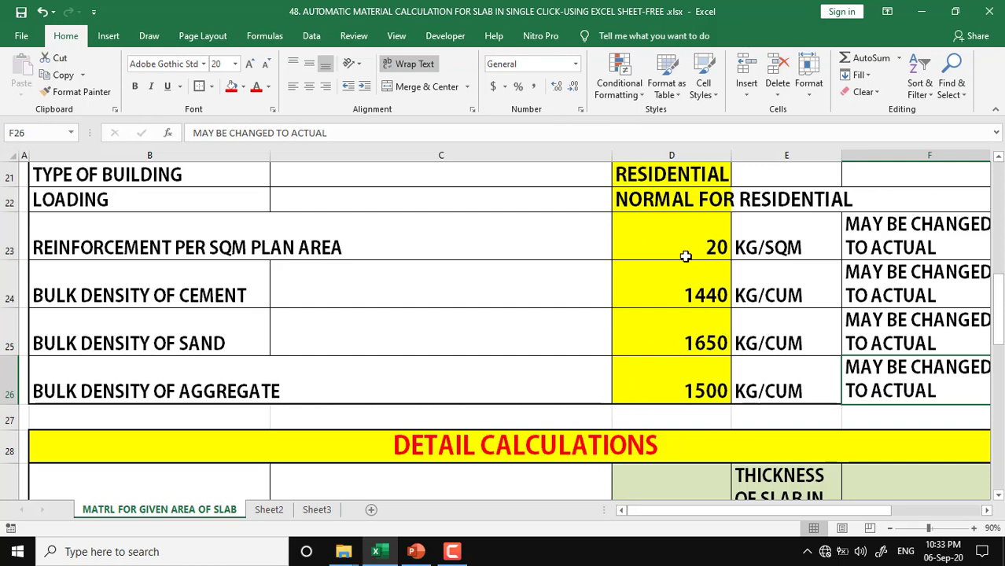
Step: Examine how the detail calculations derive the concrete quantity for the given plot from the slab's area and thickness
{"action": "scroll", "coordinate": [632, 308], "scroll_direction": "down", "scroll_amount": 2}
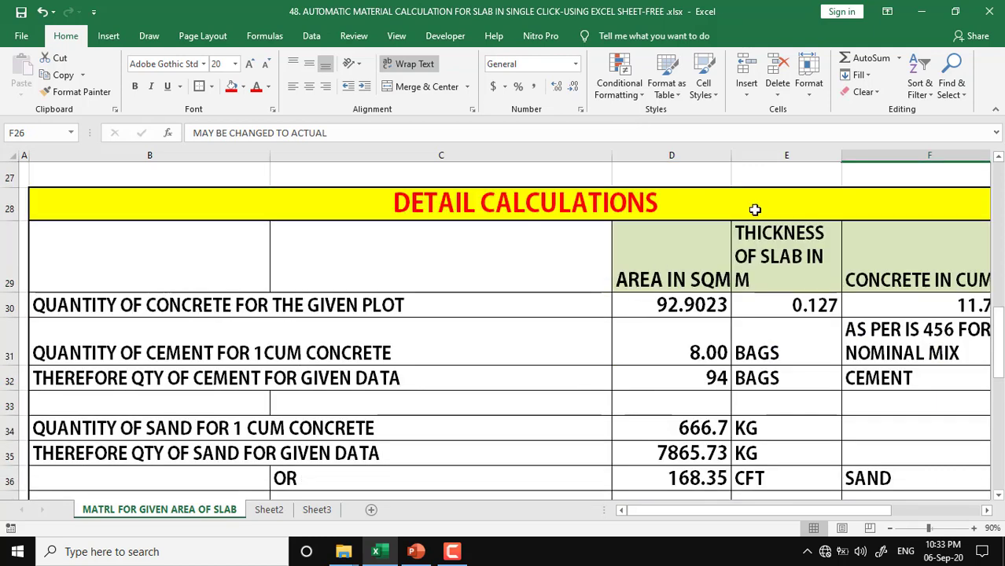
{"action": "left_click", "coordinate": [508, 199]}
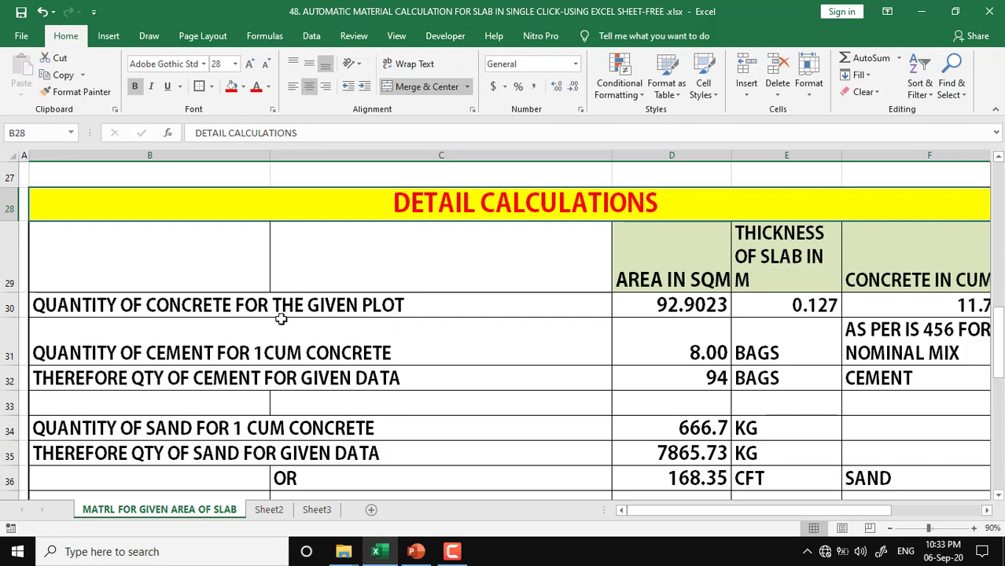
{"action": "left_click", "coordinate": [115, 301]}
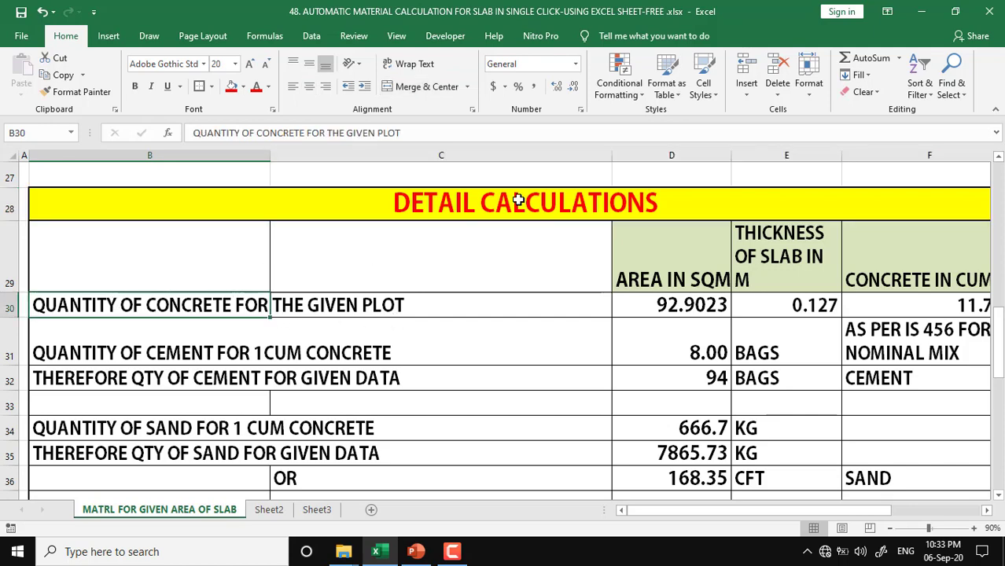
{"action": "scroll", "coordinate": [518, 199], "scroll_direction": "up", "scroll_amount": 2}
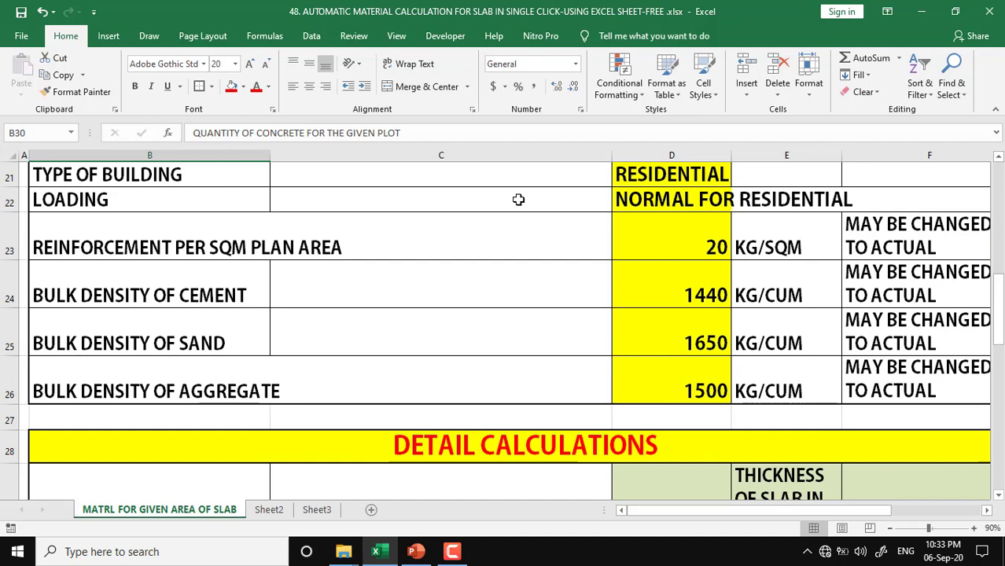
{"action": "scroll", "coordinate": [518, 199], "scroll_direction": "down", "scroll_amount": 1}
{"action": "scroll", "coordinate": [518, 199], "scroll_direction": "down", "scroll_amount": 1}
{"action": "scroll", "coordinate": [518, 198], "scroll_direction": "up", "scroll_amount": 1}
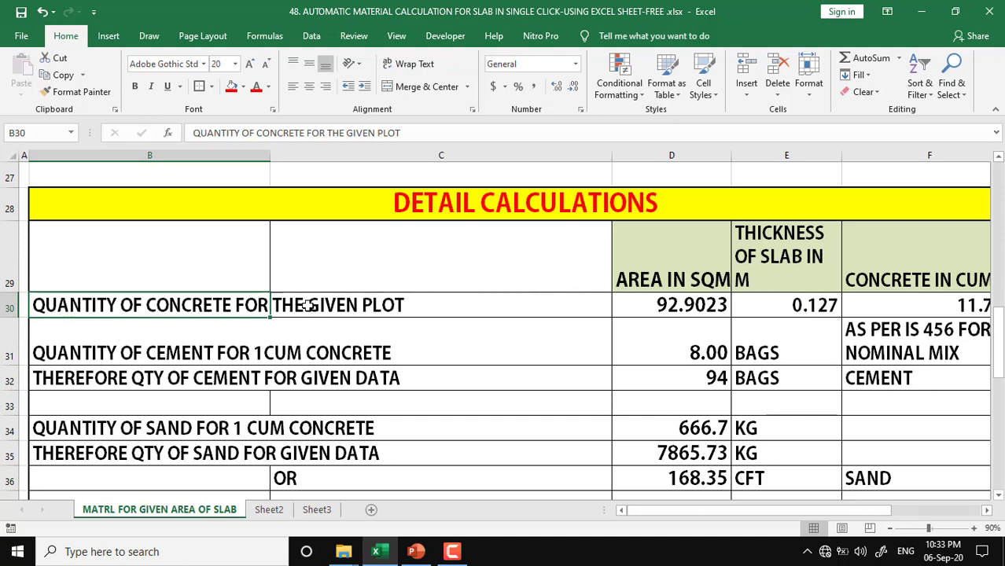
{"action": "left_click", "coordinate": [648, 302]}
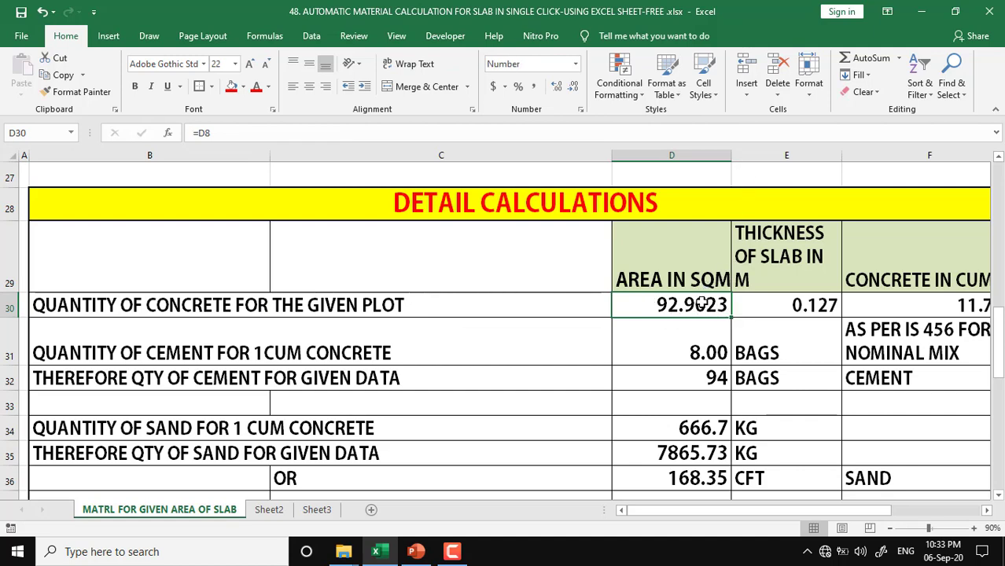
{"action": "left_click", "coordinate": [780, 304]}
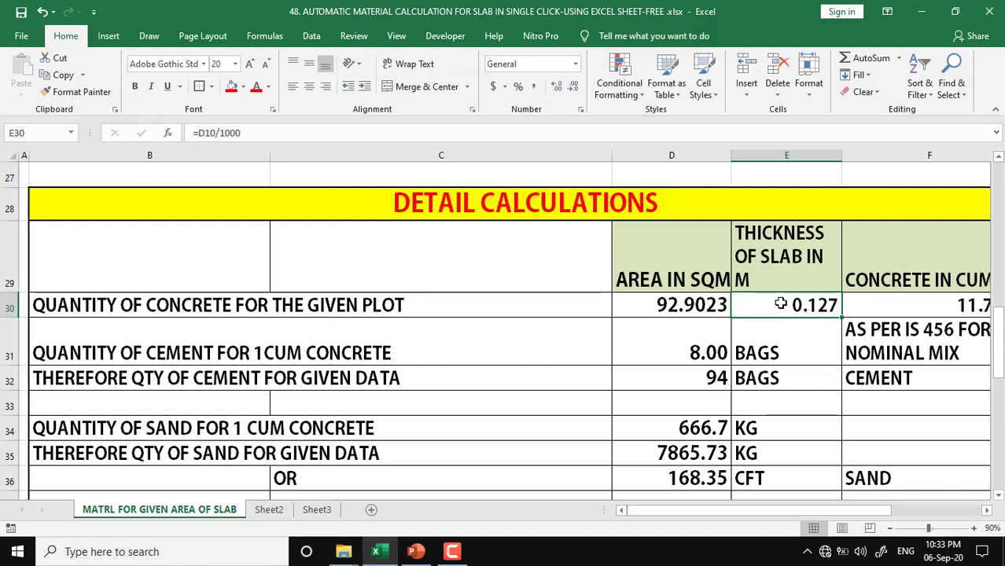
{"action": "left_click", "coordinate": [862, 306]}
{"action": "left_click_drag", "start_coordinate": [849, 515], "coordinate": [885, 523]}
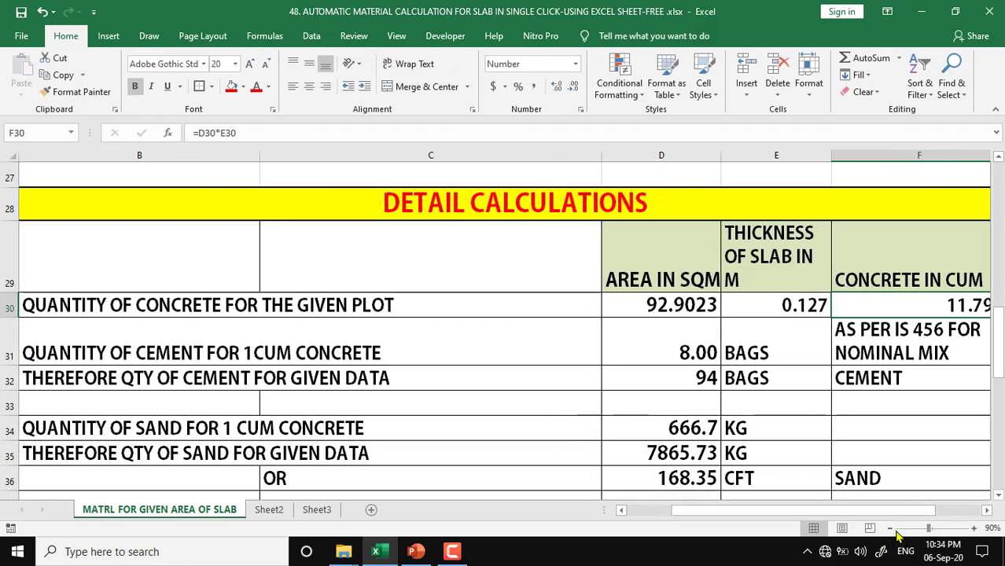
{"action": "left_click", "coordinate": [889, 528]}
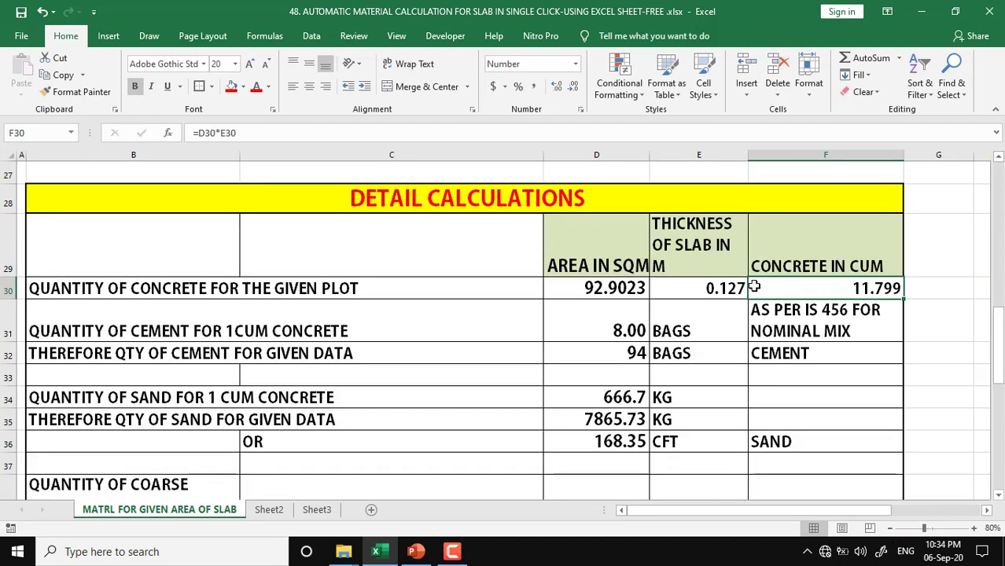
Step: Examine the cement calculation, covering the IS 456 quantity for 1 cum of concrete and the total bags for the given data
{"action": "left_click", "coordinate": [68, 324]}
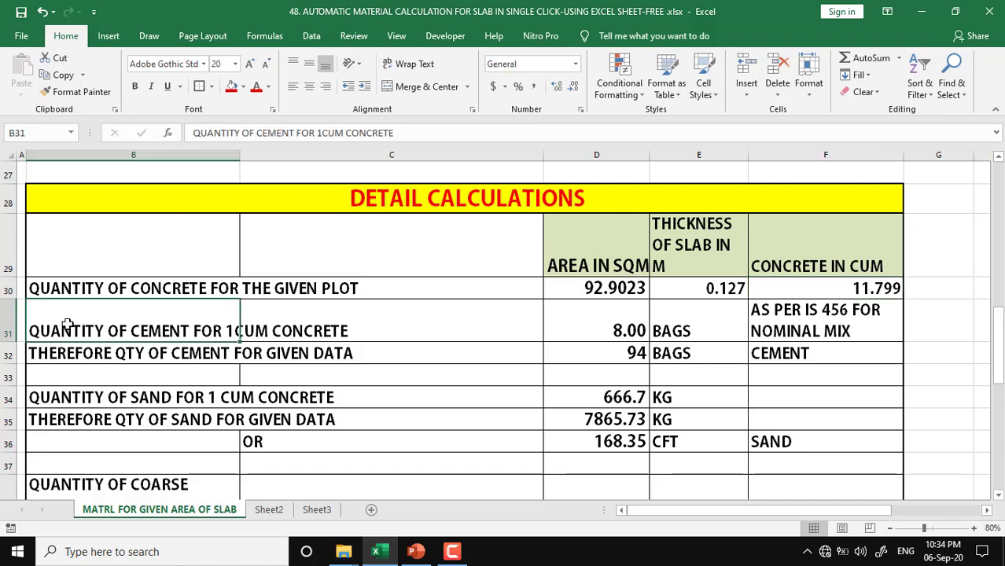
{"action": "left_click", "coordinate": [601, 324]}
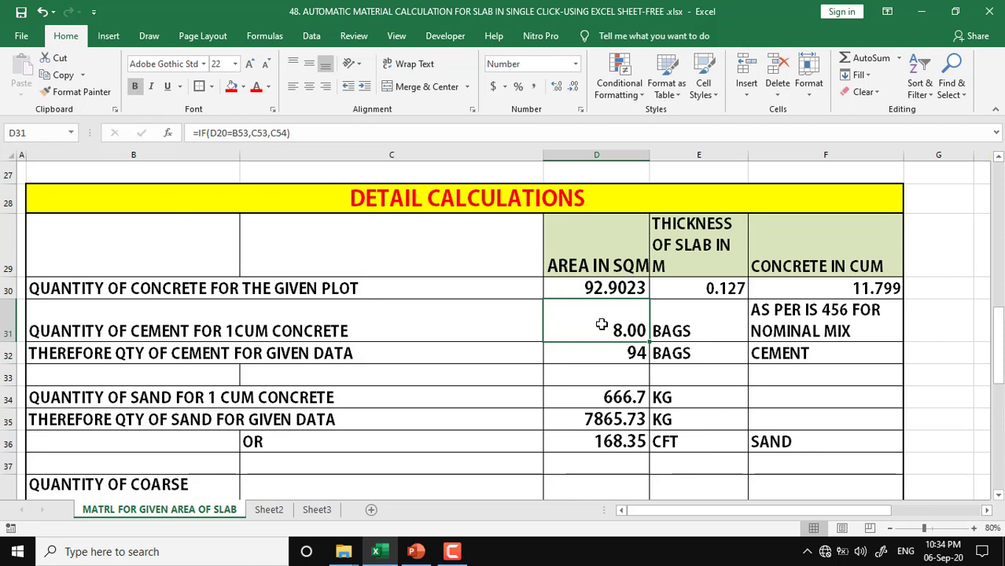
{"action": "left_click", "coordinate": [688, 316]}
{"action": "left_click", "coordinate": [780, 321]}
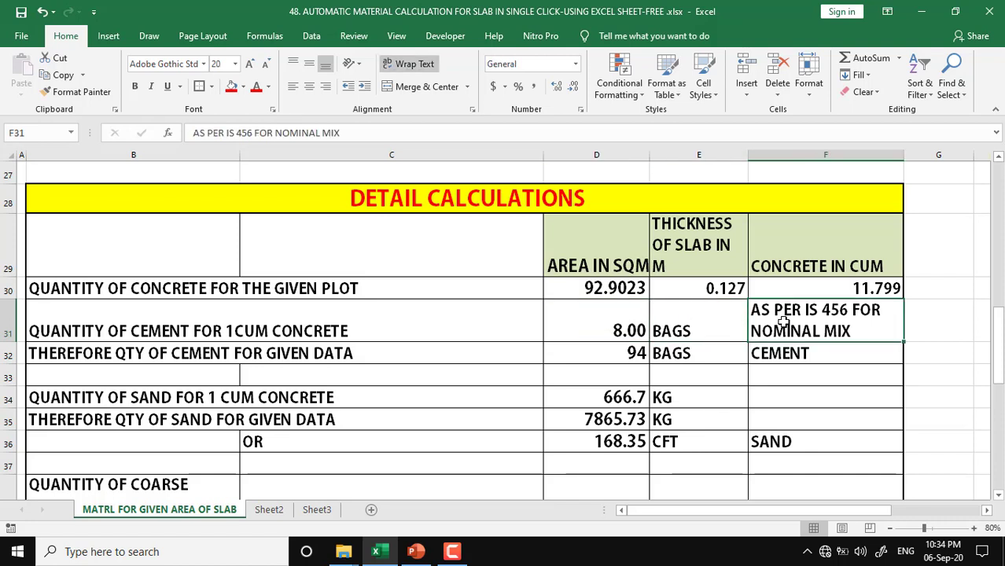
{"action": "left_click", "coordinate": [573, 326]}
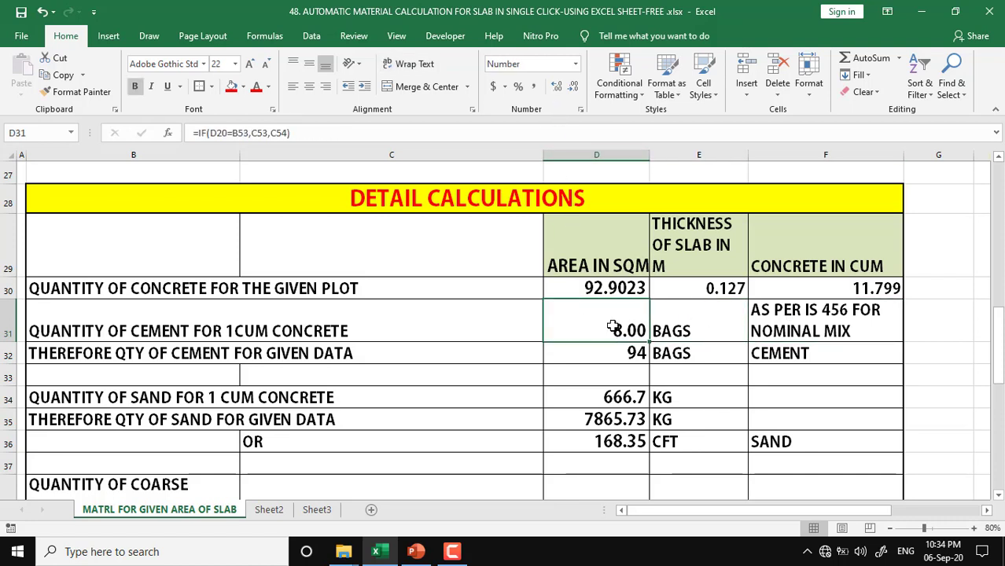
{"action": "left_click", "coordinate": [38, 353]}
{"action": "left_click", "coordinate": [595, 353]}
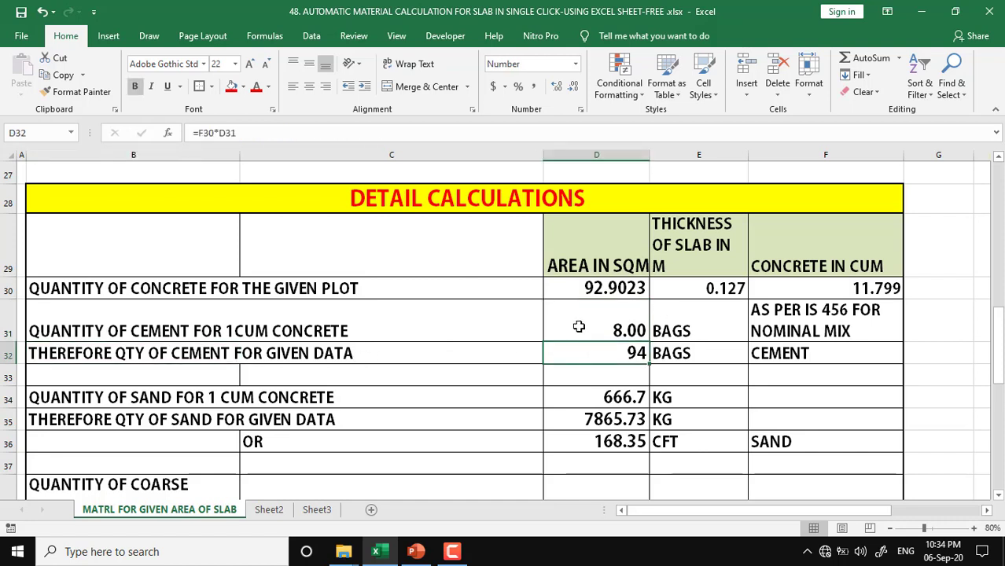
{"action": "left_click", "coordinate": [580, 326]}
{"action": "left_click", "coordinate": [863, 290]}
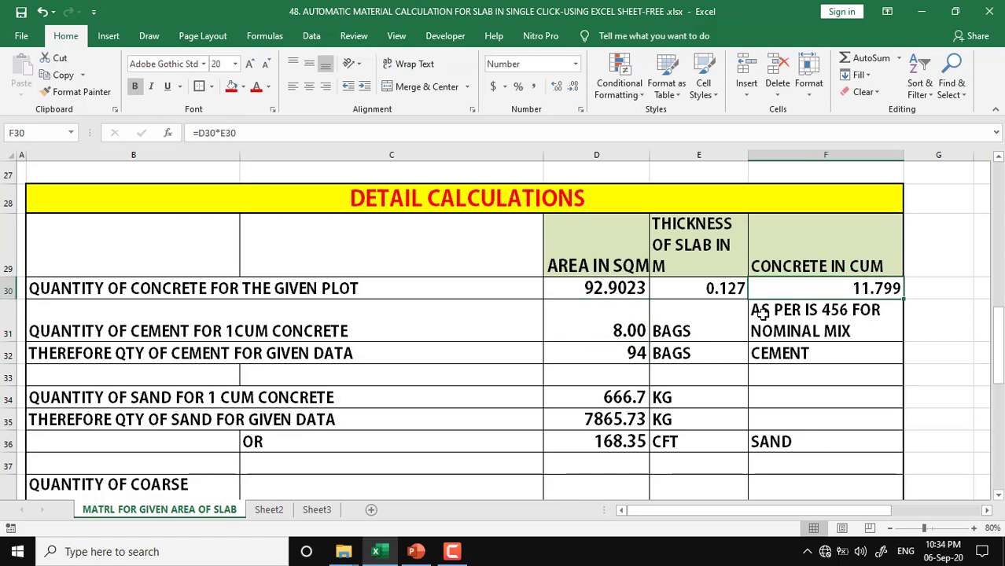
{"action": "left_click", "coordinate": [595, 356]}
{"action": "left_click", "coordinate": [718, 353]}
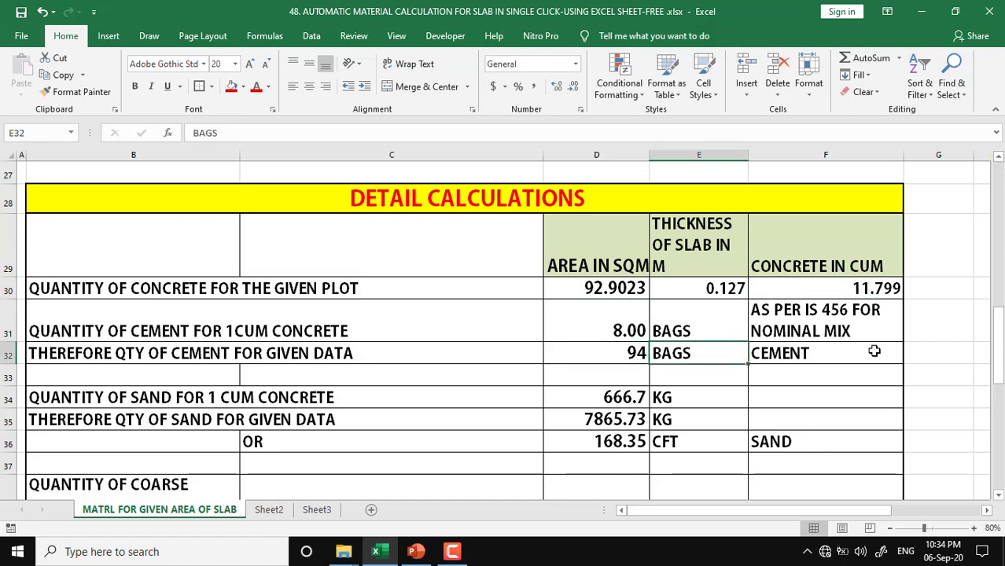
{"action": "left_click", "coordinate": [872, 350]}
Step: Examine the sand calculation for 1 cum of concrete and for the given data, in both kilograms and cubic feet
{"action": "left_click", "coordinate": [58, 394]}
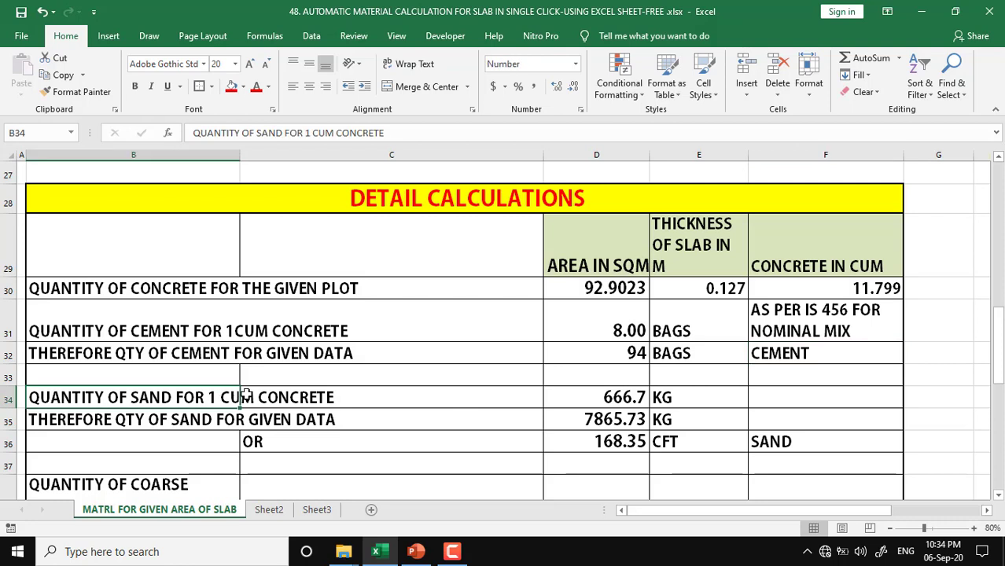
{"action": "left_click", "coordinate": [285, 394]}
{"action": "left_click", "coordinate": [580, 396]}
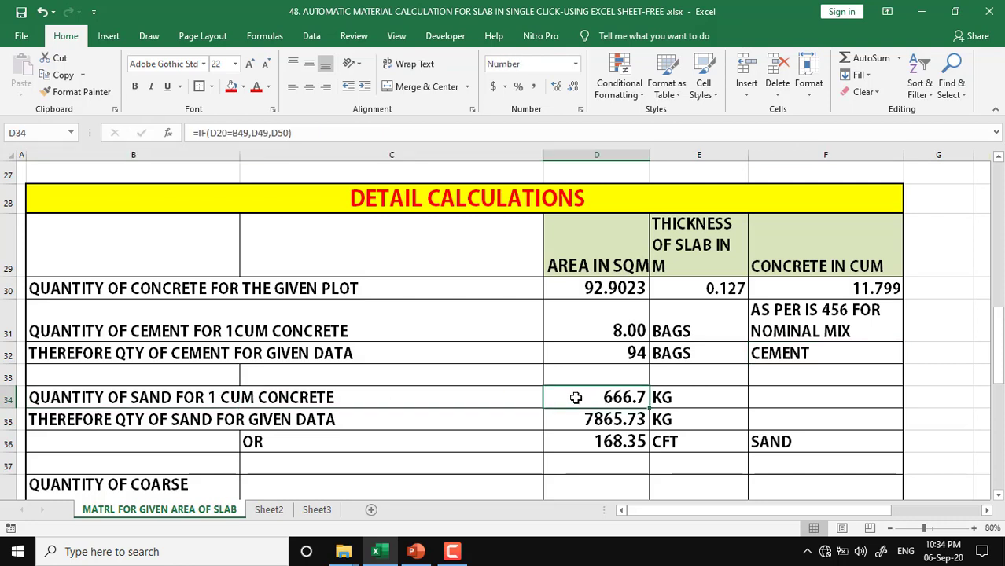
{"action": "left_click", "coordinate": [718, 399]}
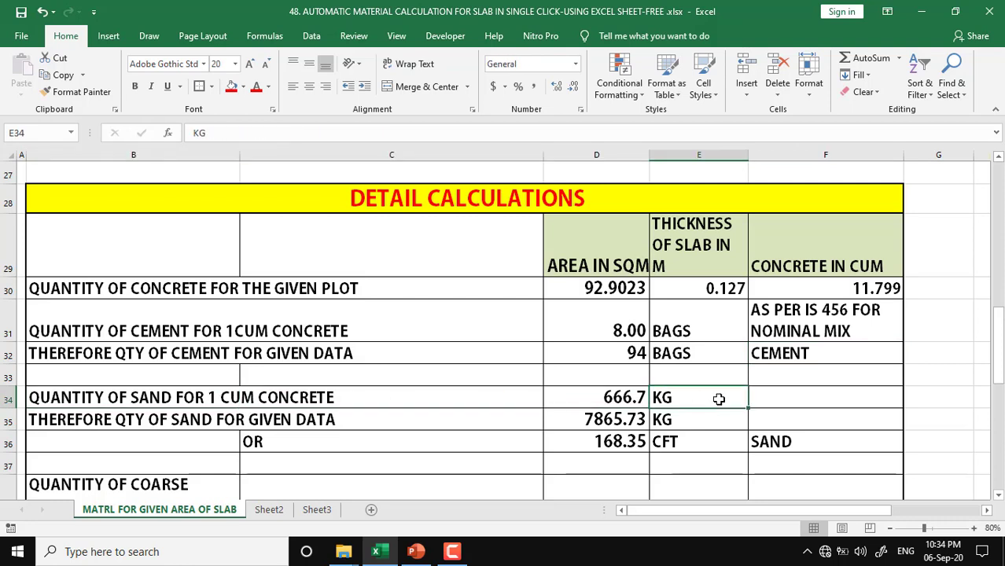
{"action": "left_click", "coordinate": [60, 420]}
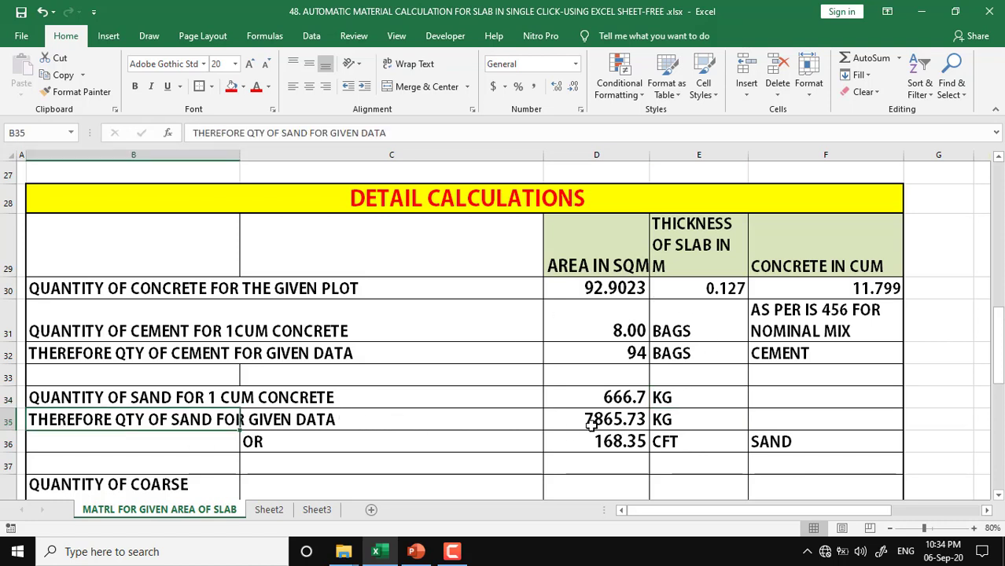
{"action": "left_click", "coordinate": [555, 424]}
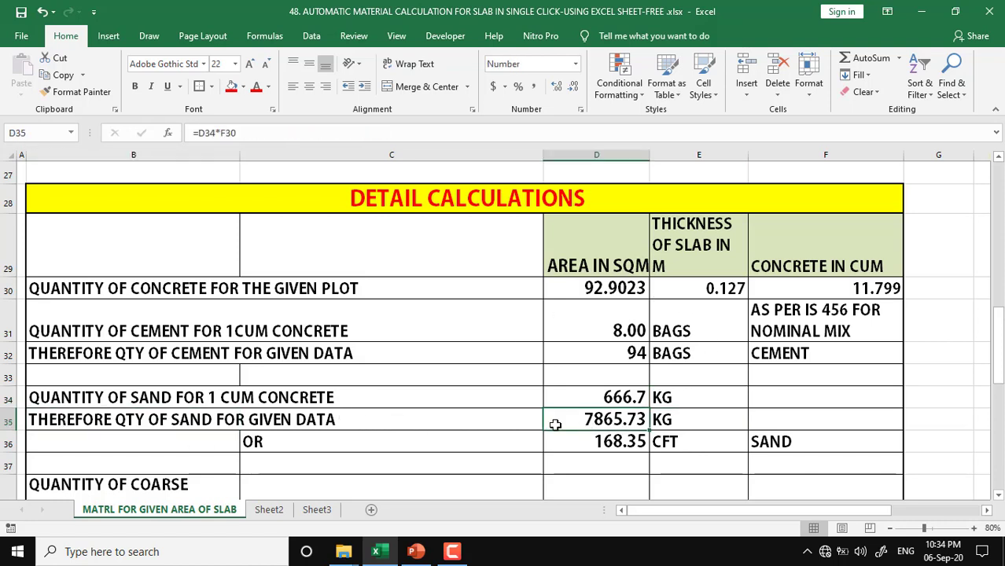
{"action": "left_click", "coordinate": [865, 289]}
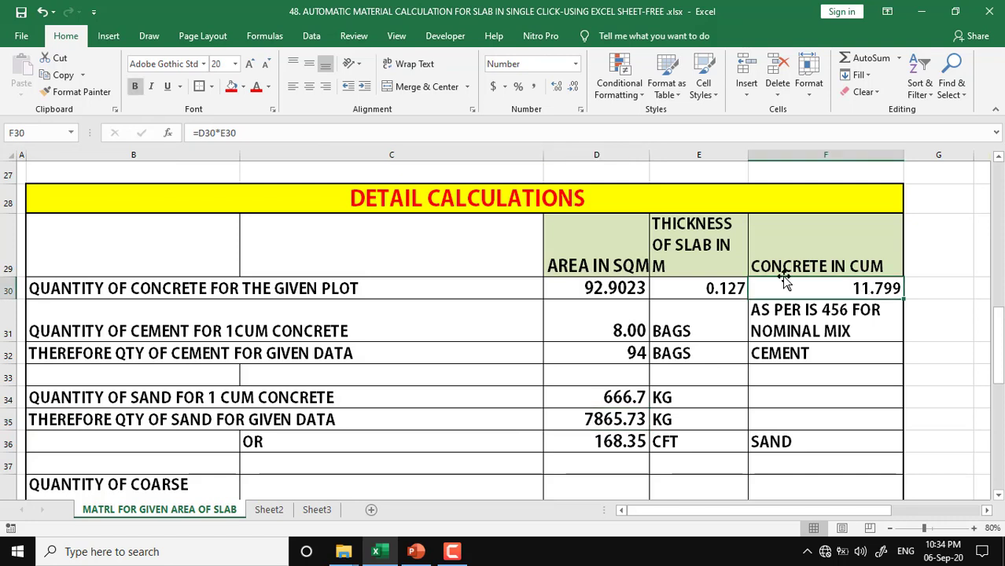
{"action": "left_click", "coordinate": [571, 423]}
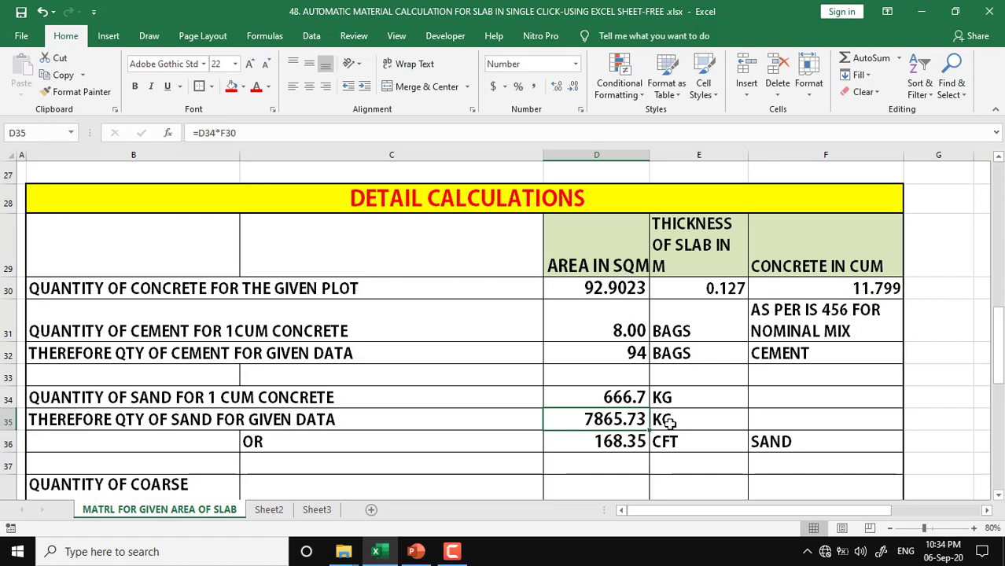
{"action": "left_click", "coordinate": [304, 447]}
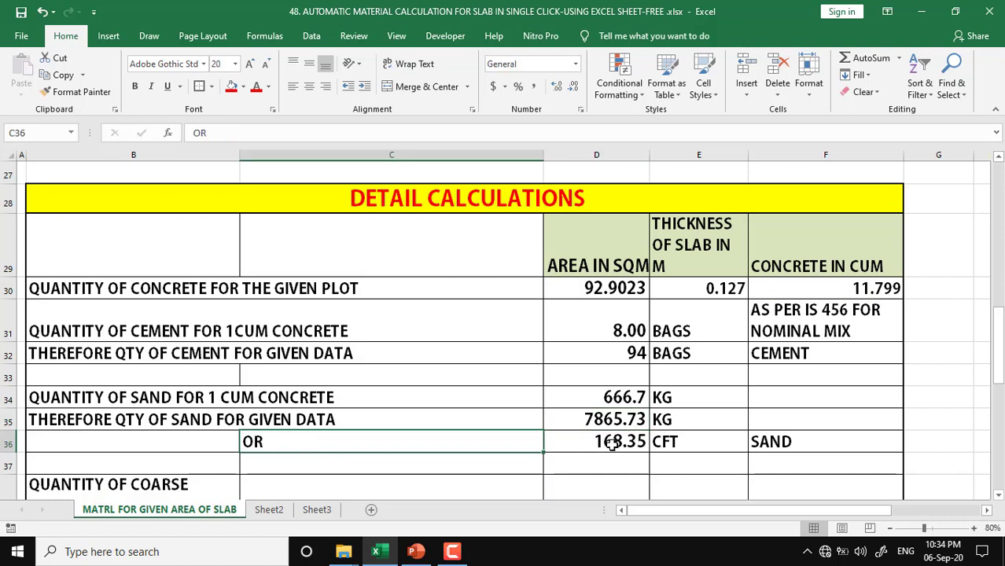
{"action": "left_click", "coordinate": [612, 444]}
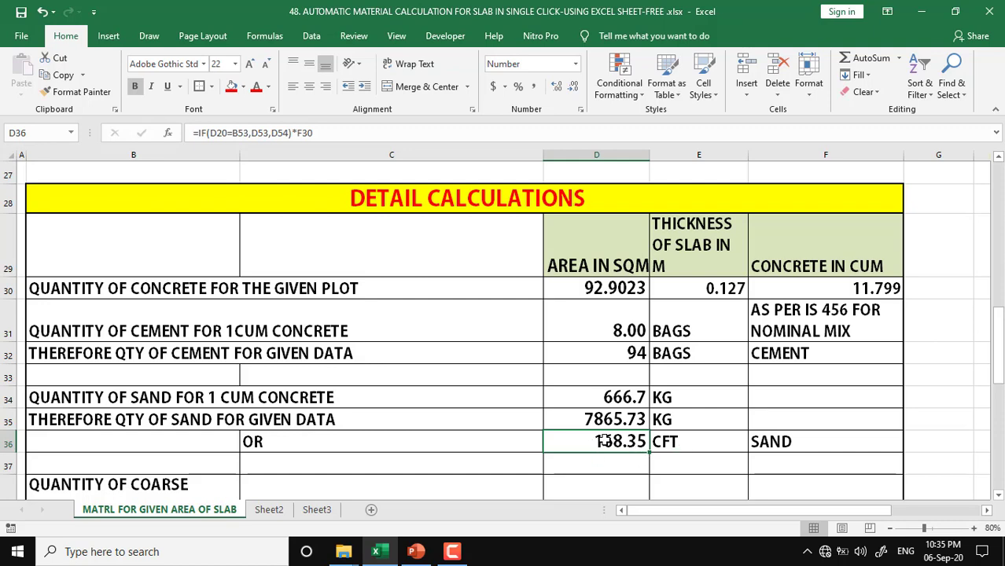
Step: Examine the coarse aggregate quantity for 1 cum of concrete in the detail calculations, including its formula and unit
{"action": "scroll", "coordinate": [601, 440], "scroll_direction": "down", "scroll_amount": 1}
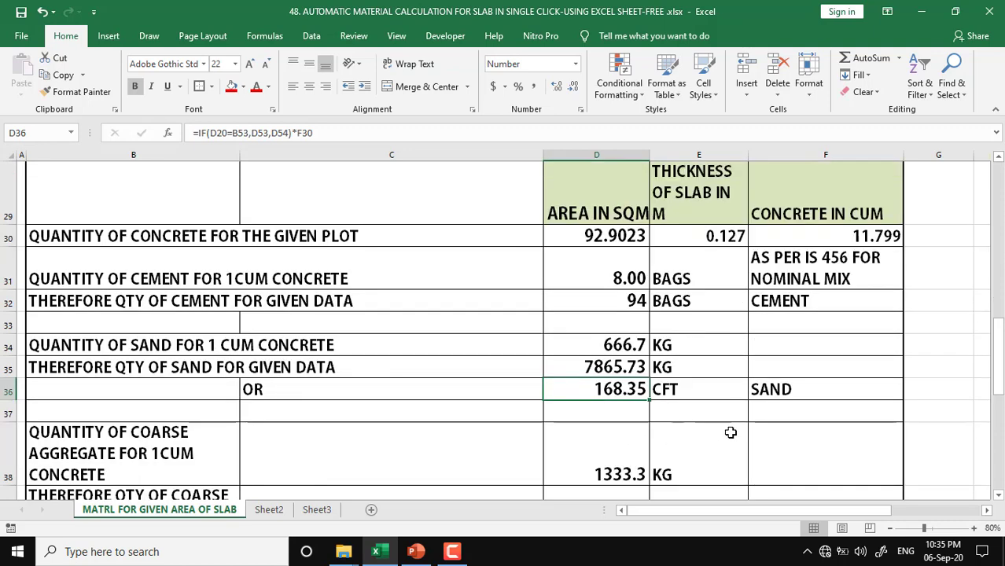
{"action": "scroll", "coordinate": [641, 440], "scroll_direction": "down", "scroll_amount": 1}
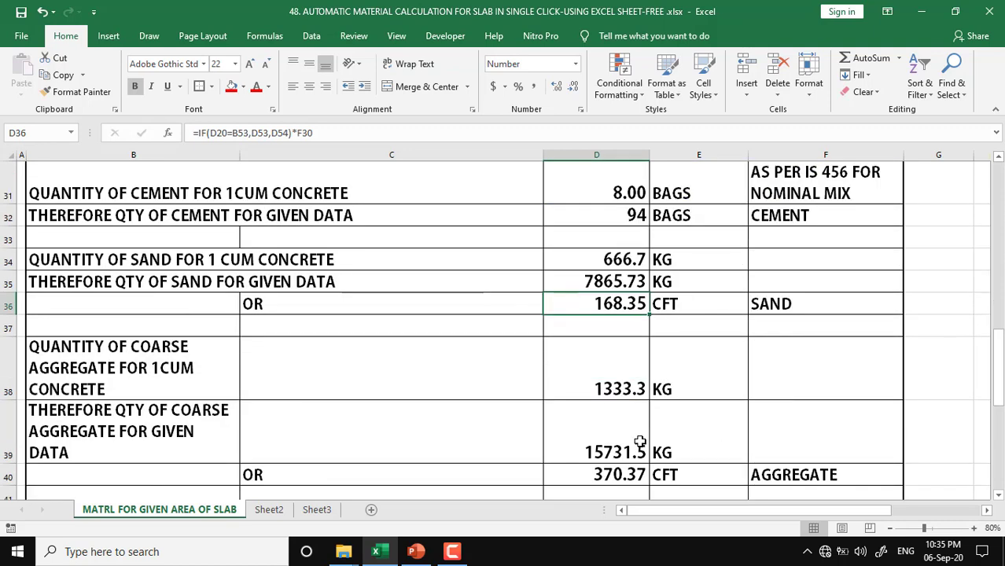
{"action": "left_click", "coordinate": [190, 365]}
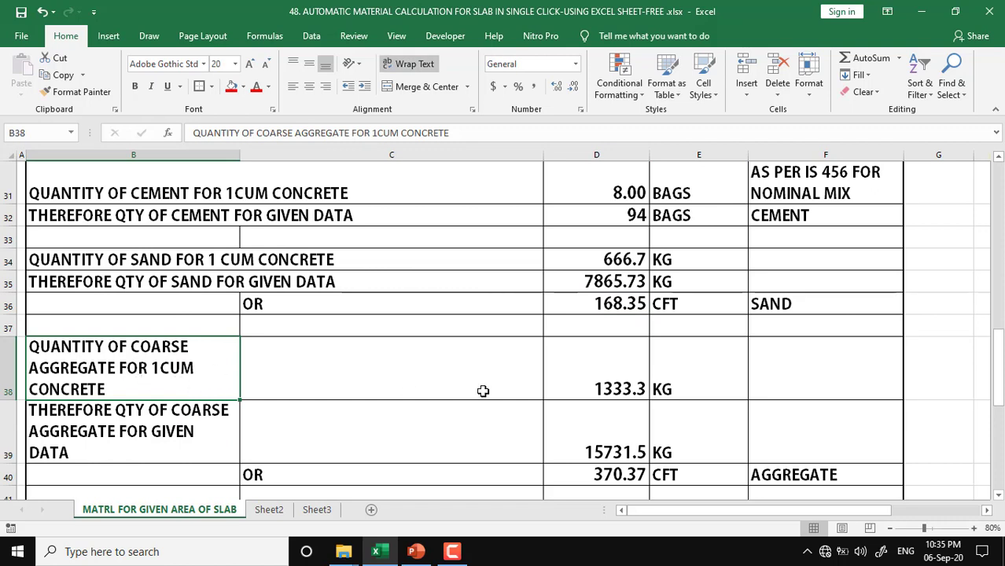
{"action": "left_click", "coordinate": [609, 383]}
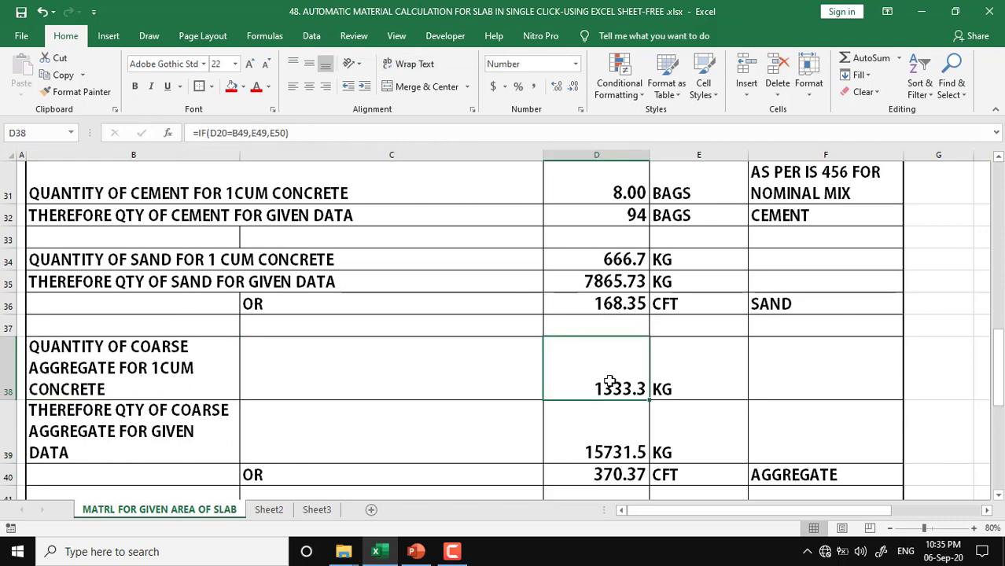
{"action": "left_click", "coordinate": [696, 384]}
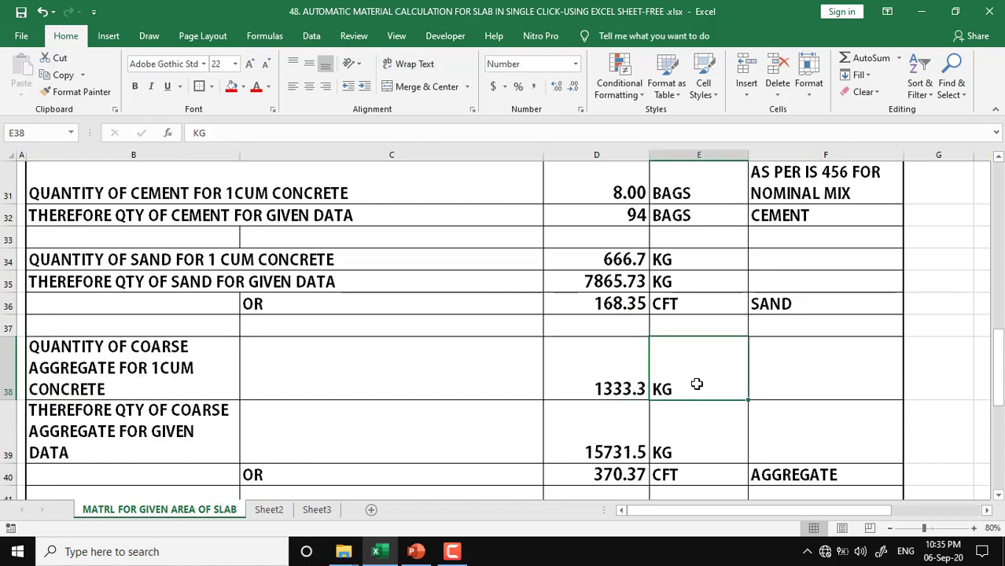
Step: Examine how the coarse aggregate quantity for the given data is derived from the concrete volume, in both kilograms and cubic feet
{"action": "left_click", "coordinate": [108, 442]}
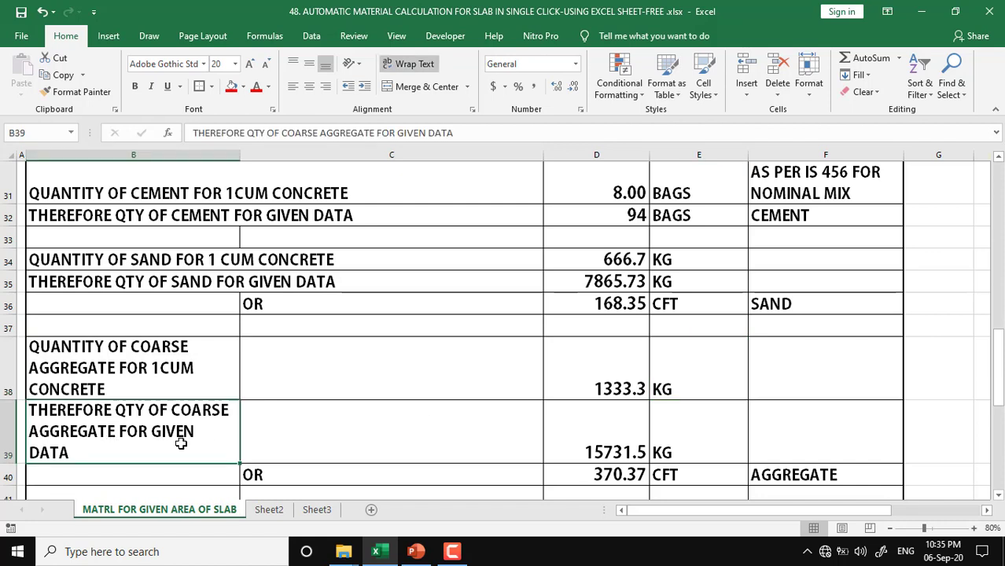
{"action": "left_click", "coordinate": [586, 436]}
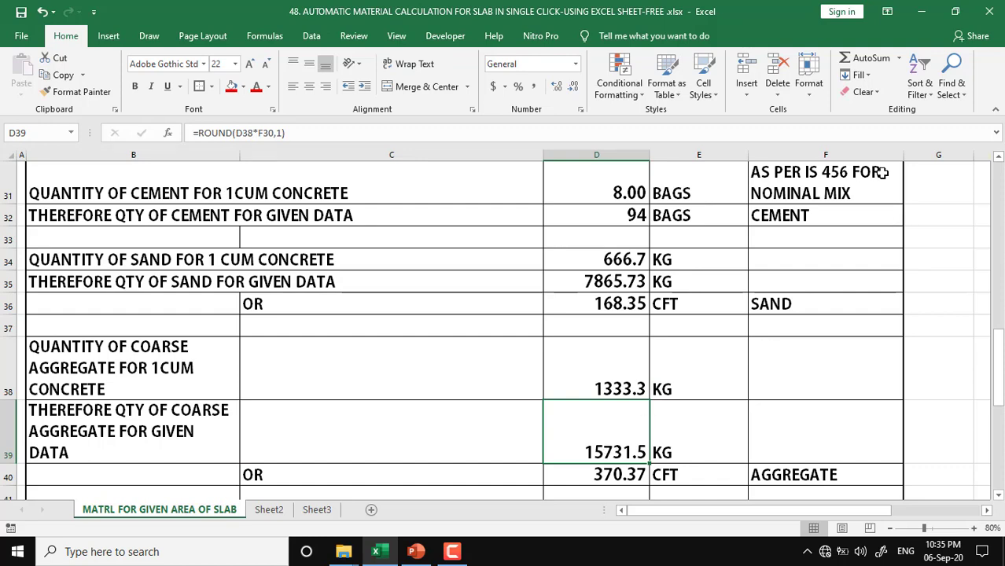
{"action": "scroll", "coordinate": [792, 347], "scroll_direction": "up", "scroll_amount": 2}
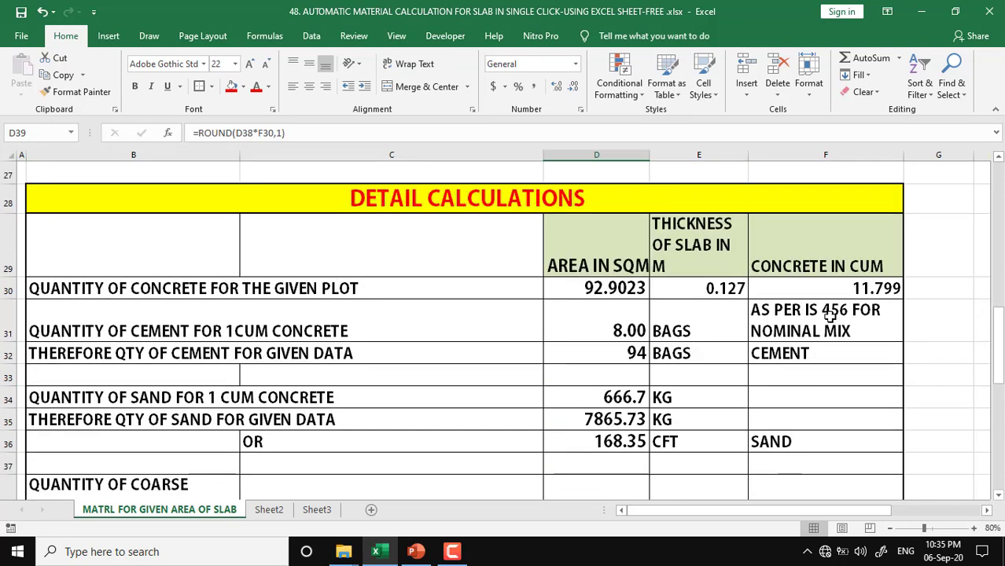
{"action": "left_click", "coordinate": [851, 288]}
{"action": "scroll", "coordinate": [771, 357], "scroll_direction": "down", "scroll_amount": 3}
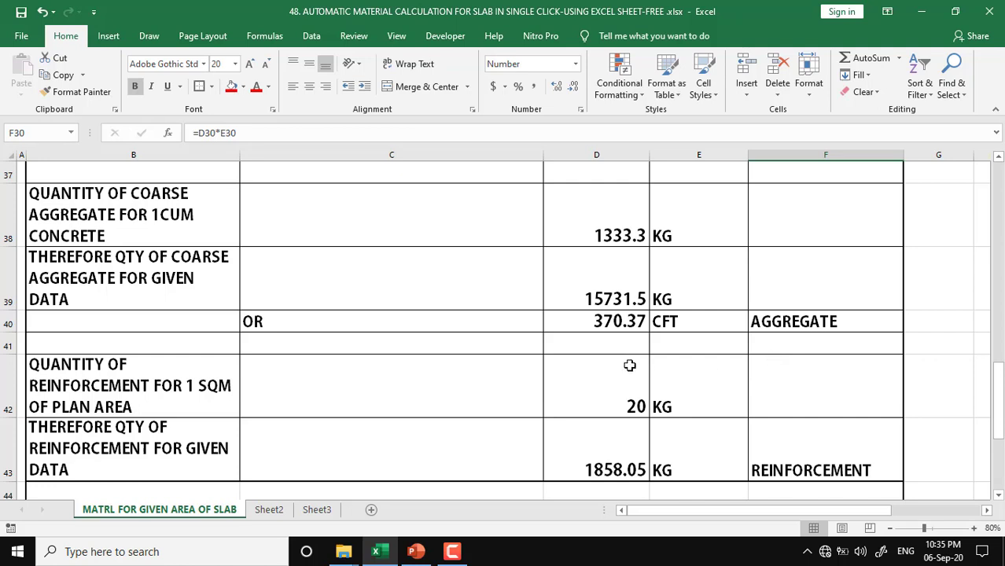
{"action": "left_click", "coordinate": [601, 280]}
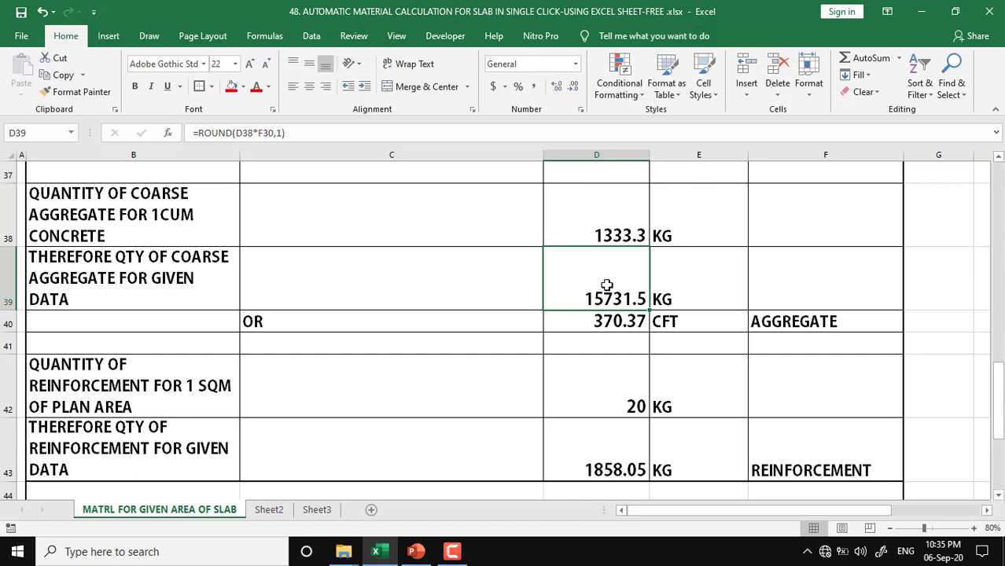
{"action": "left_click", "coordinate": [602, 322]}
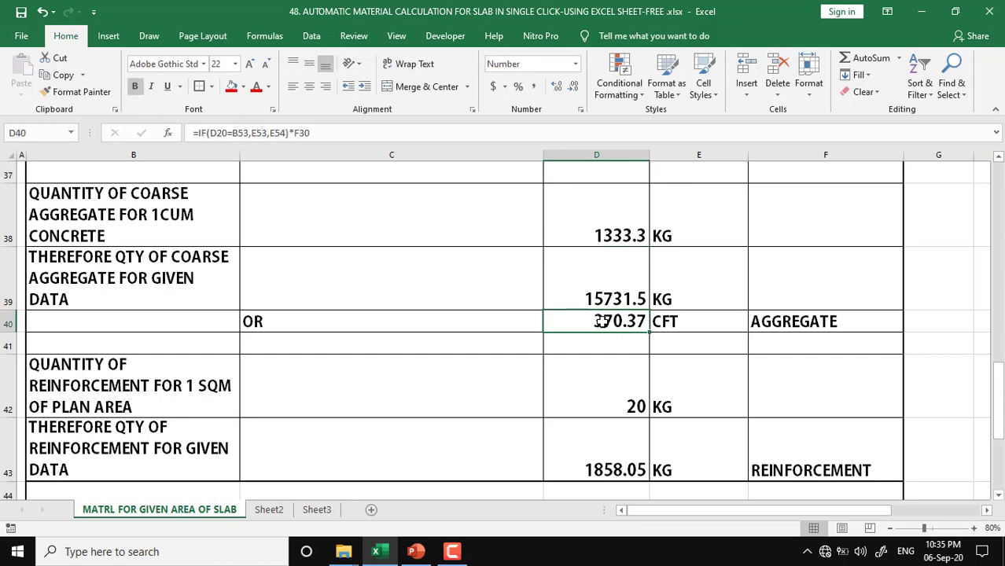
{"action": "left_click", "coordinate": [820, 321]}
{"action": "left_click", "coordinate": [608, 321]}
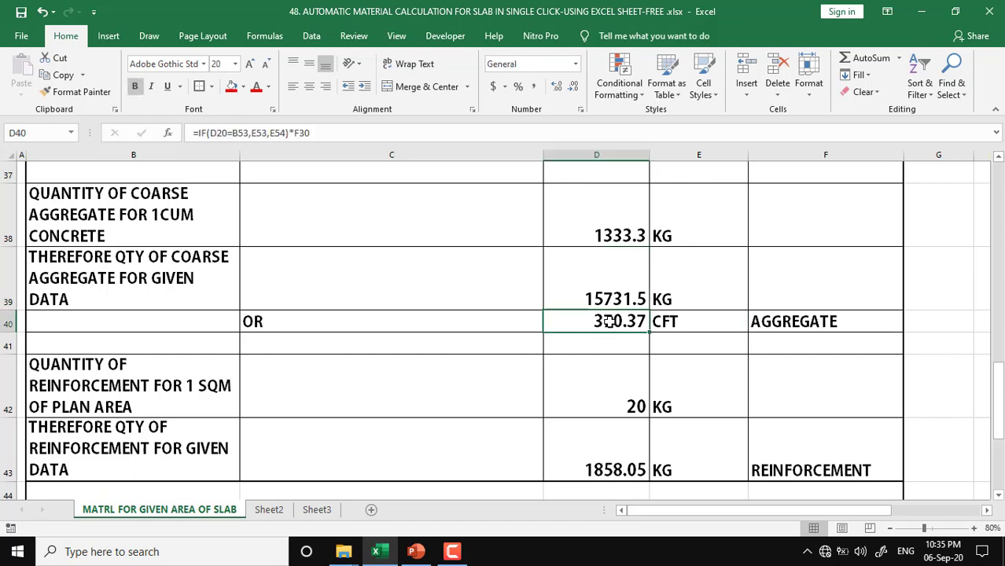
Step: Examine the reinforcement calculation, covering the quantity for 1 sqm of plan area and the quantity for the given data
{"action": "left_click", "coordinate": [117, 386]}
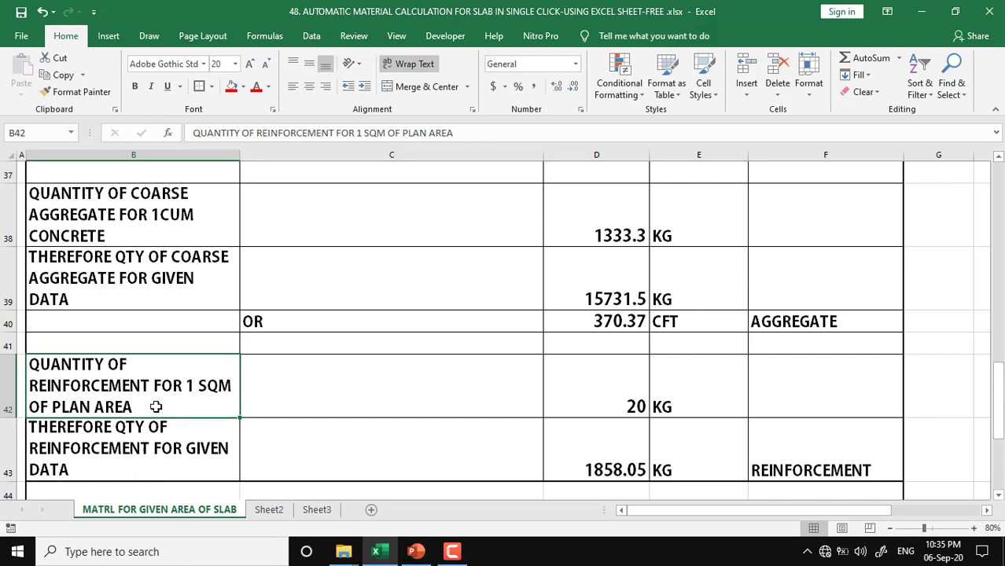
{"action": "left_click", "coordinate": [571, 393]}
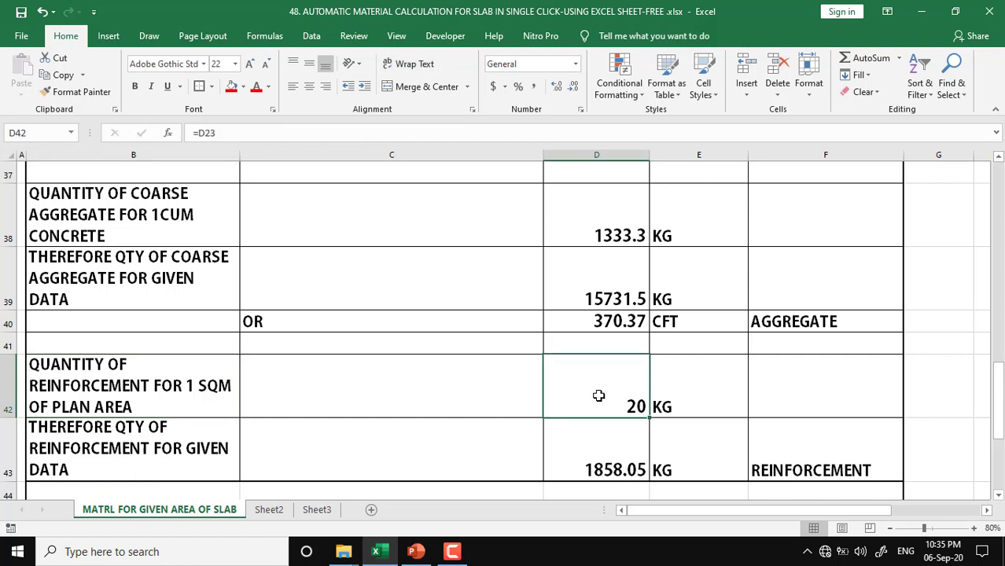
{"action": "scroll", "coordinate": [598, 395], "scroll_direction": "down", "scroll_amount": 1}
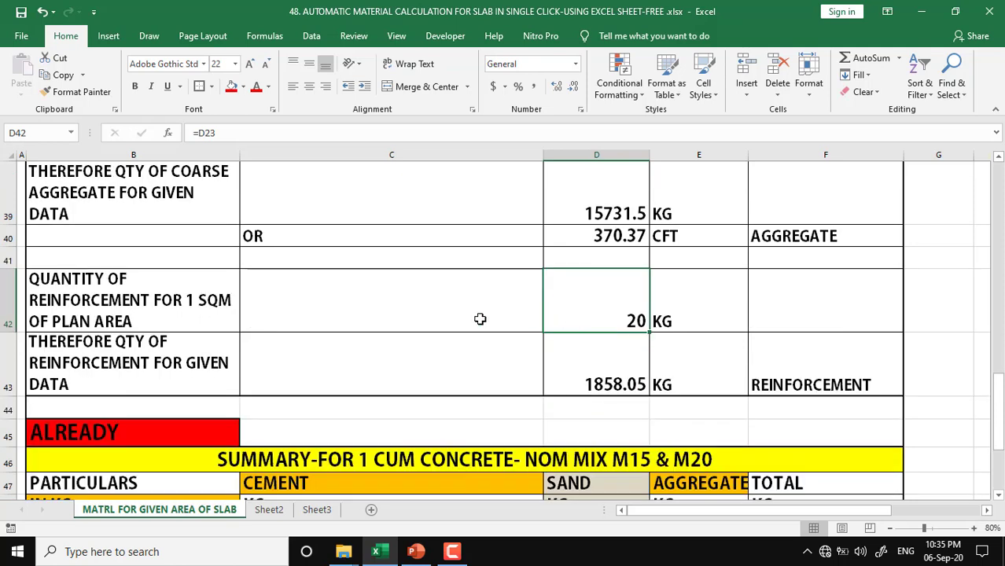
{"action": "left_click", "coordinate": [138, 374]}
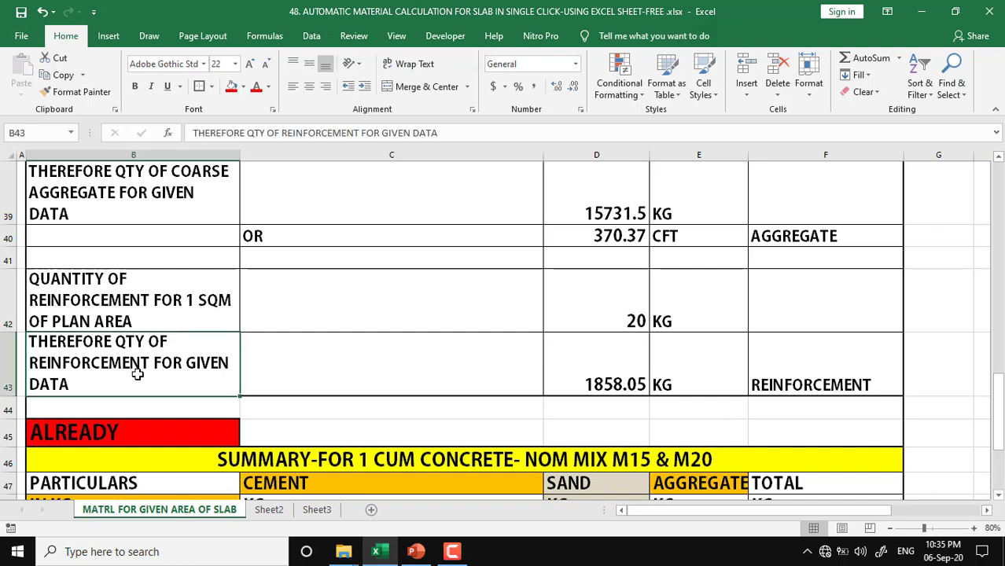
{"action": "left_click", "coordinate": [335, 371]}
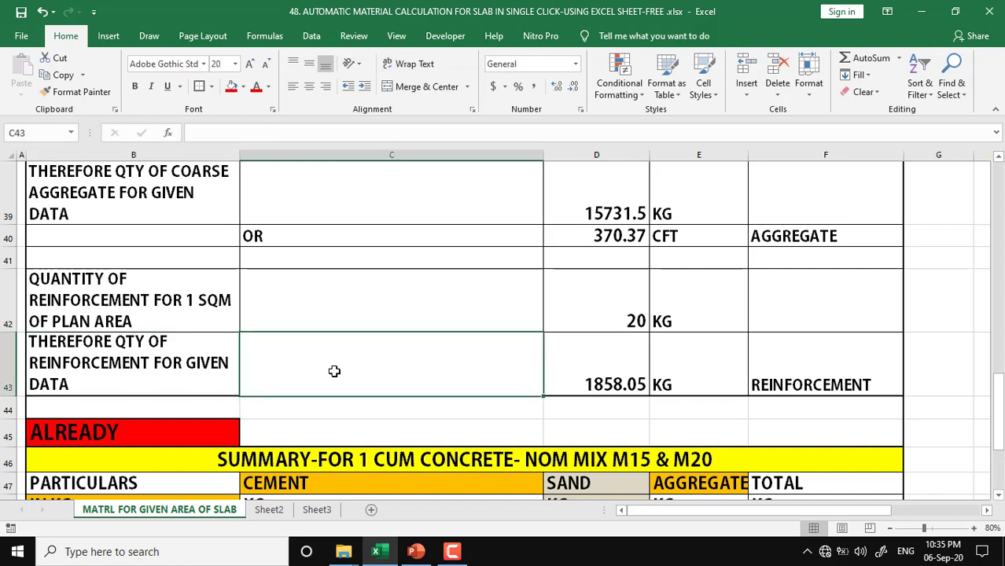
{"action": "left_click", "coordinate": [593, 370]}
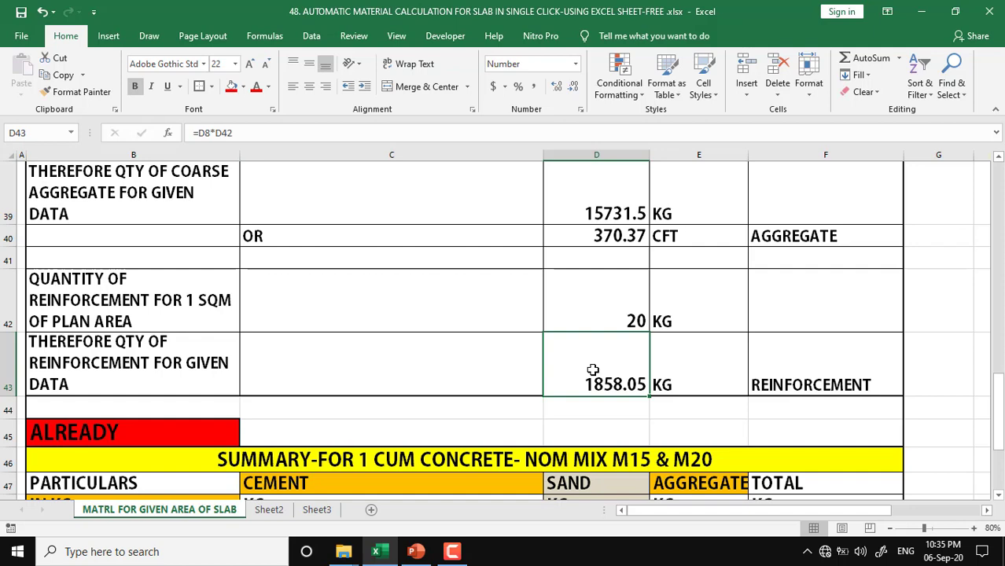
Step: Check the reinforcement total against the slab area in square metres and the reinforcement rate per square metre
{"action": "scroll", "coordinate": [592, 370], "scroll_direction": "up", "scroll_amount": 5}
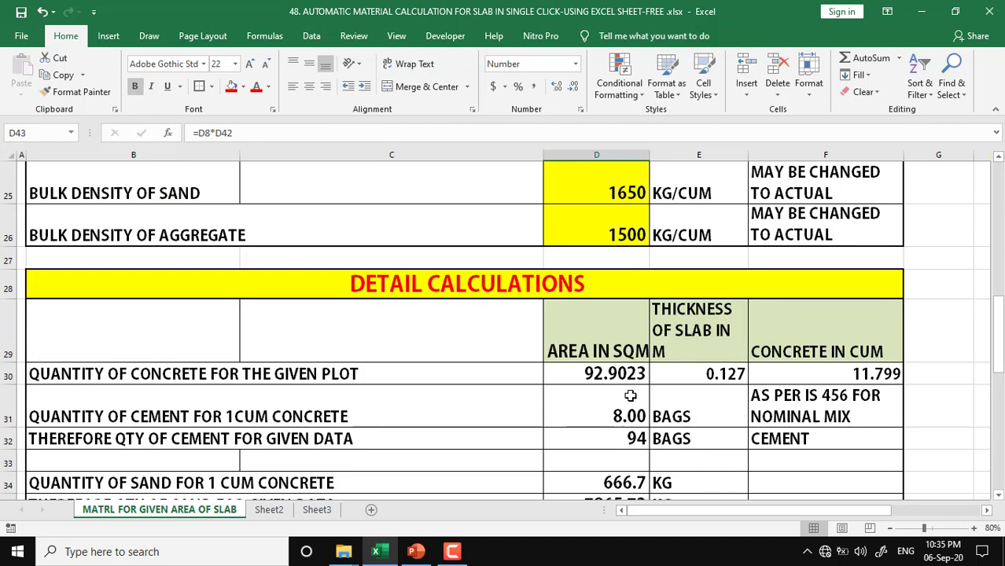
{"action": "scroll", "coordinate": [625, 399], "scroll_direction": "down", "scroll_amount": 4}
{"action": "scroll", "coordinate": [625, 399], "scroll_direction": "down", "scroll_amount": 2}
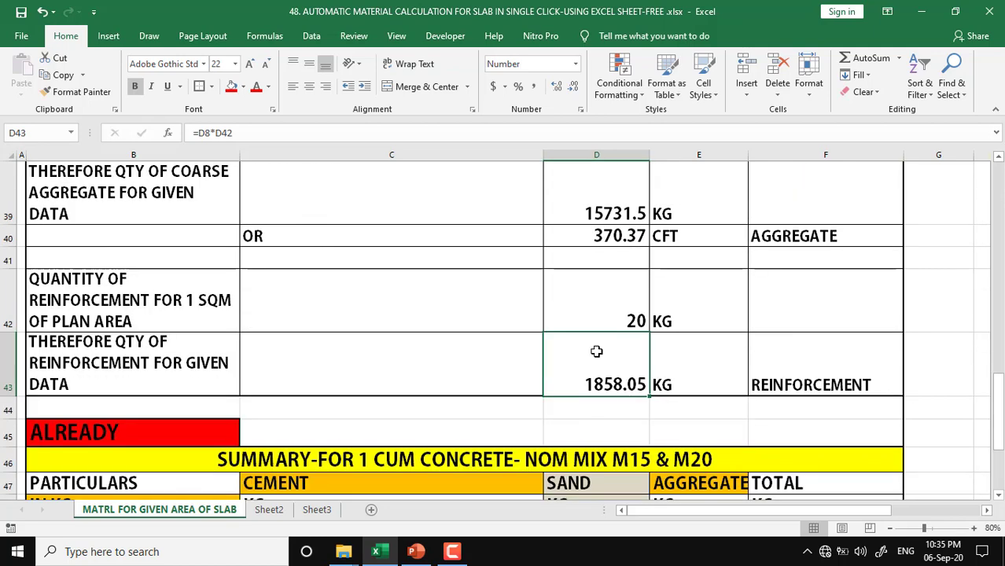
{"action": "left_click", "coordinate": [619, 322]}
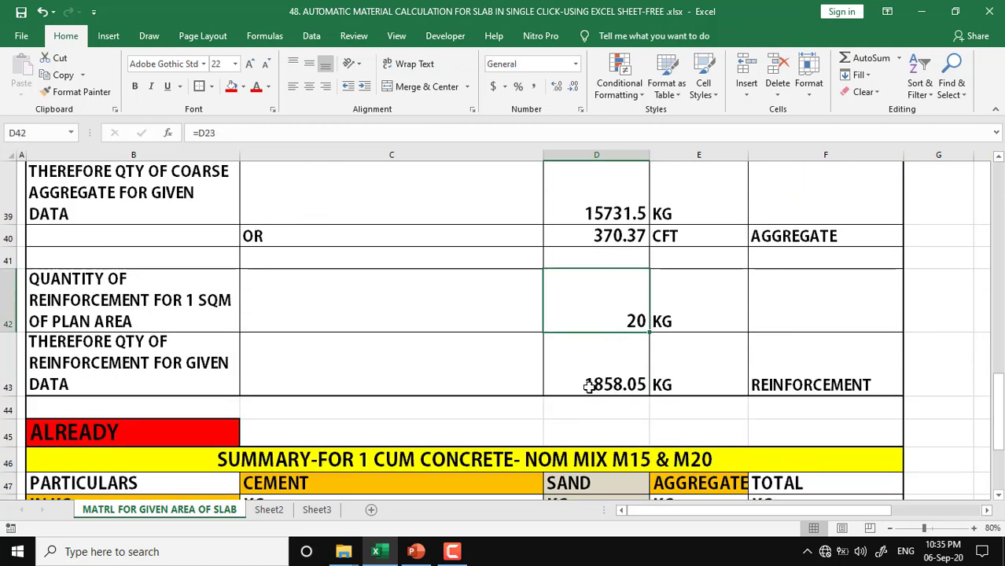
{"action": "left_click", "coordinate": [577, 383]}
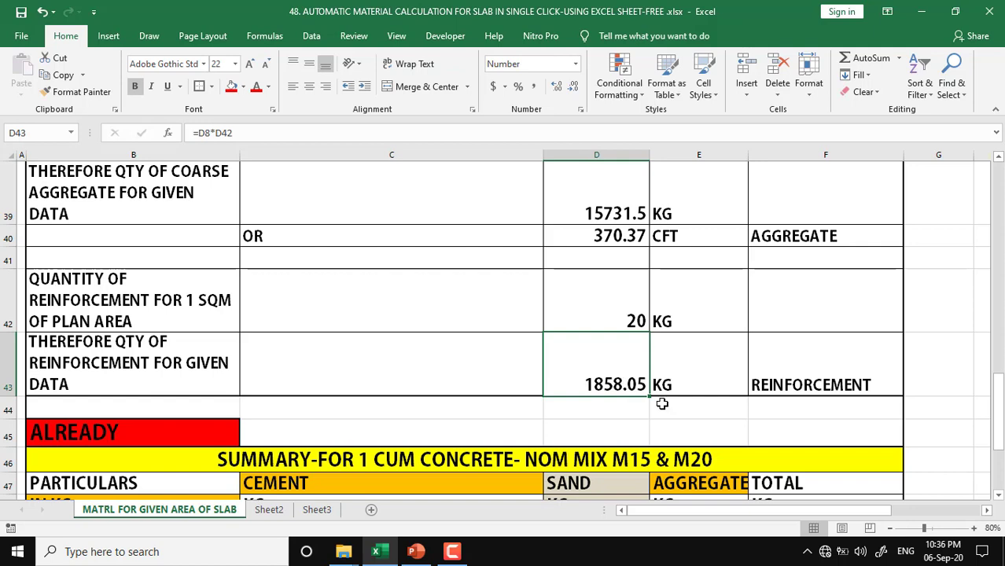
{"action": "left_click", "coordinate": [742, 373]}
{"action": "left_click", "coordinate": [753, 377]}
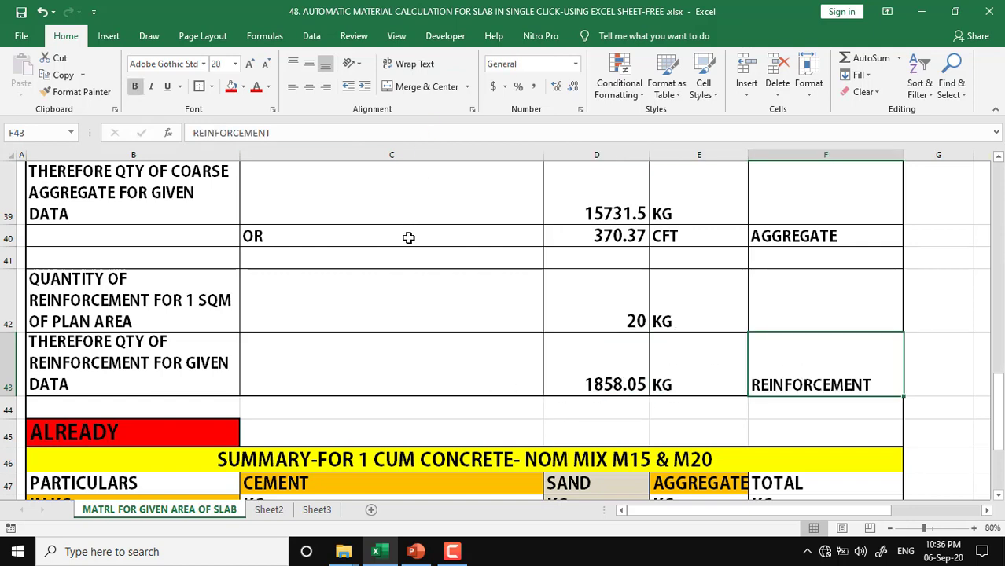
Step: Review the summary table for 1 cum of nominal mix M15 and M20 concrete and its KG, CFT and CUM sections
{"action": "scroll", "coordinate": [402, 271], "scroll_direction": "down", "scroll_amount": 2}
{"action": "scroll", "coordinate": [402, 271], "scroll_direction": "down", "scroll_amount": 1}
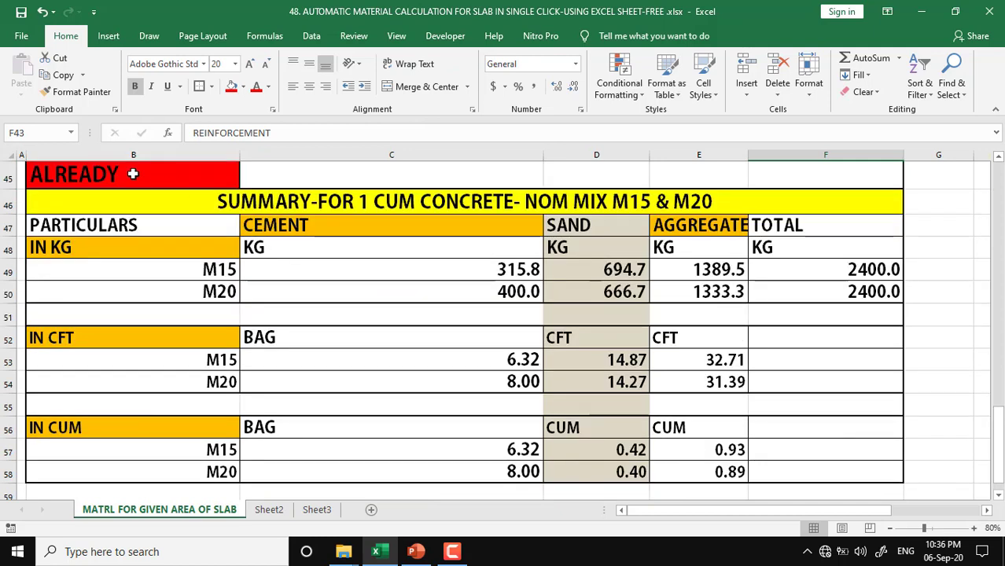
{"action": "left_click", "coordinate": [96, 176]}
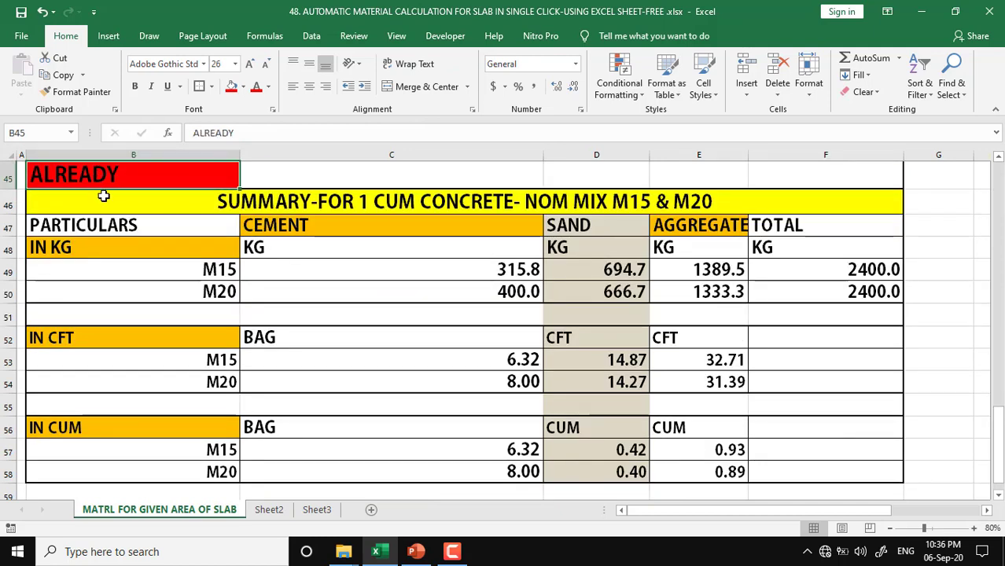
{"action": "left_click", "coordinate": [272, 202]}
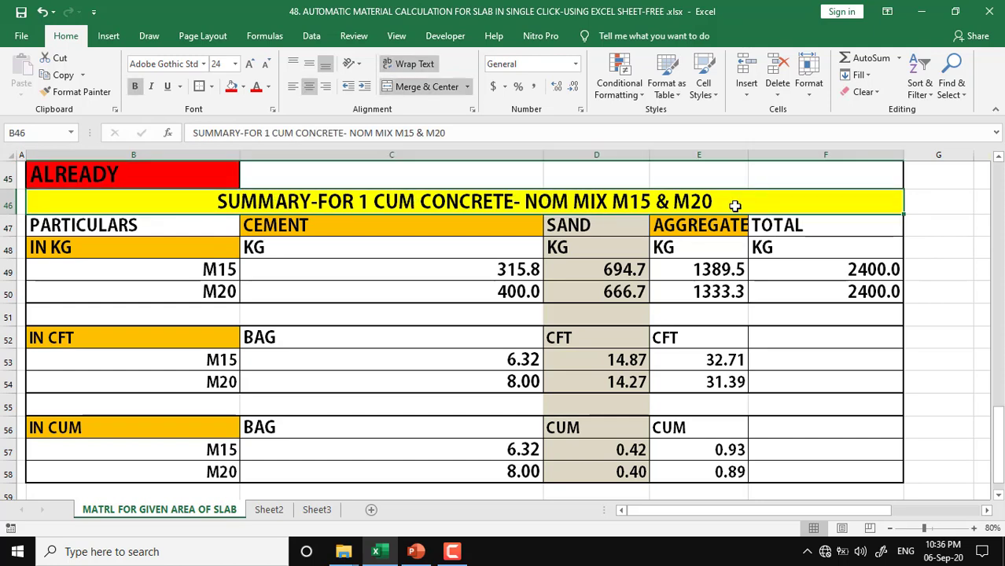
{"action": "left_click", "coordinate": [53, 246]}
{"action": "left_click", "coordinate": [95, 339]}
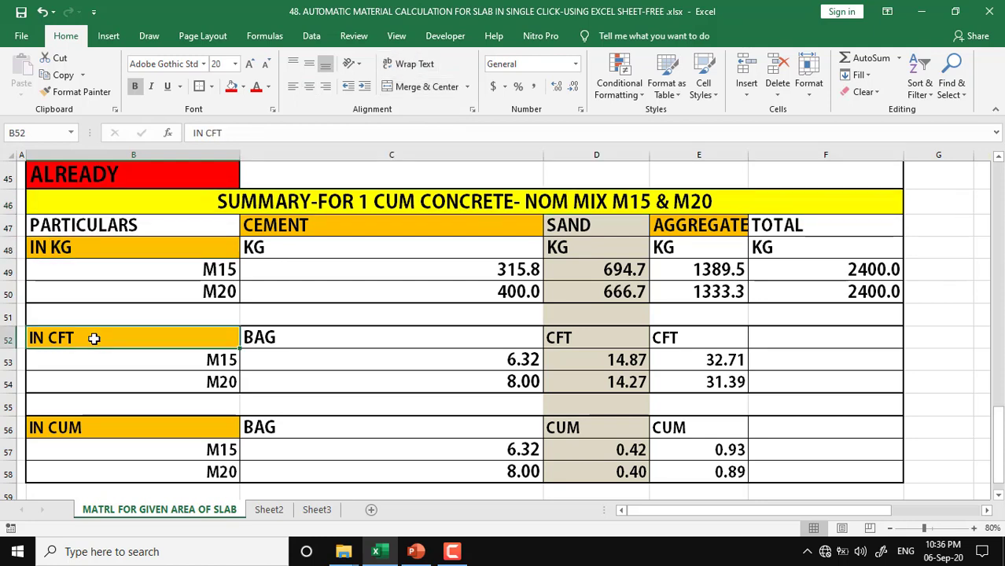
{"action": "left_click", "coordinate": [94, 431]}
Step: Review the M15 and M20 rows of the summary's KG section along with the cement, sand and aggregate columns
{"action": "left_click", "coordinate": [207, 268]}
{"action": "left_click", "coordinate": [213, 290]}
{"action": "left_click", "coordinate": [292, 232]}
{"action": "left_click", "coordinate": [572, 225]}
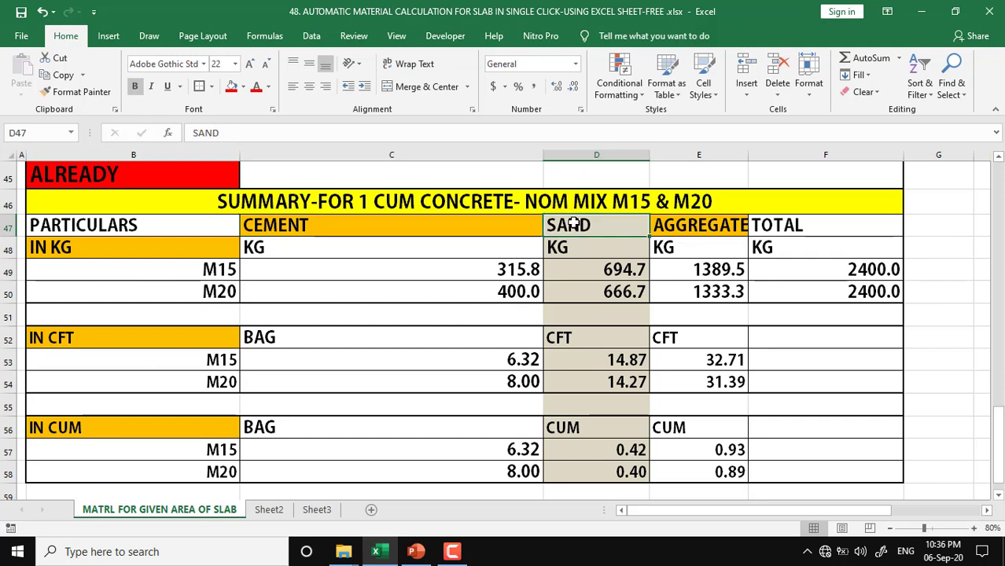
{"action": "left_click", "coordinate": [674, 228]}
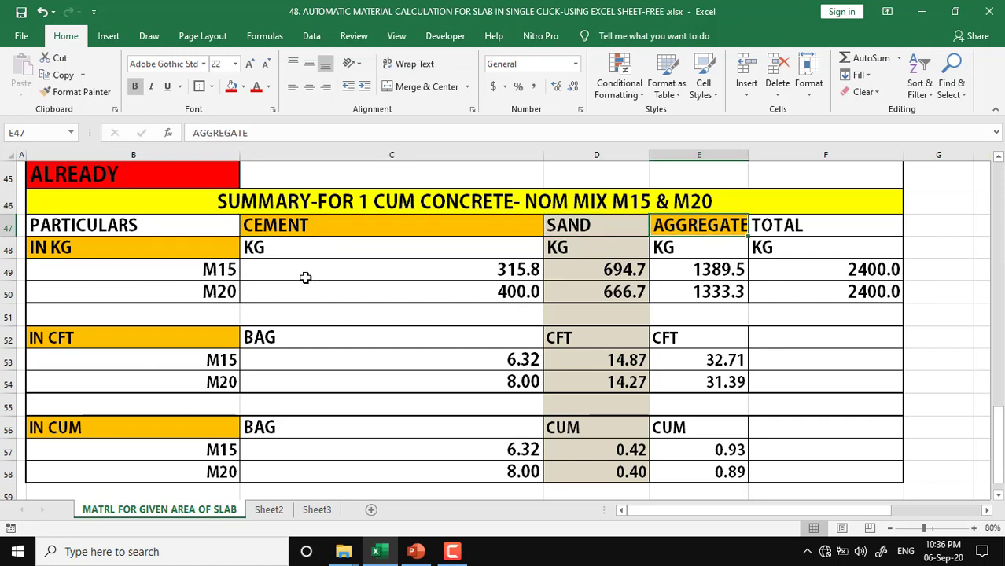
Step: Review the summary's CFT section for M15 and M20, checking the M15 cement bags and sand quantity
{"action": "left_click", "coordinate": [174, 359]}
{"action": "left_click", "coordinate": [184, 385]}
{"action": "left_click", "coordinate": [108, 337]}
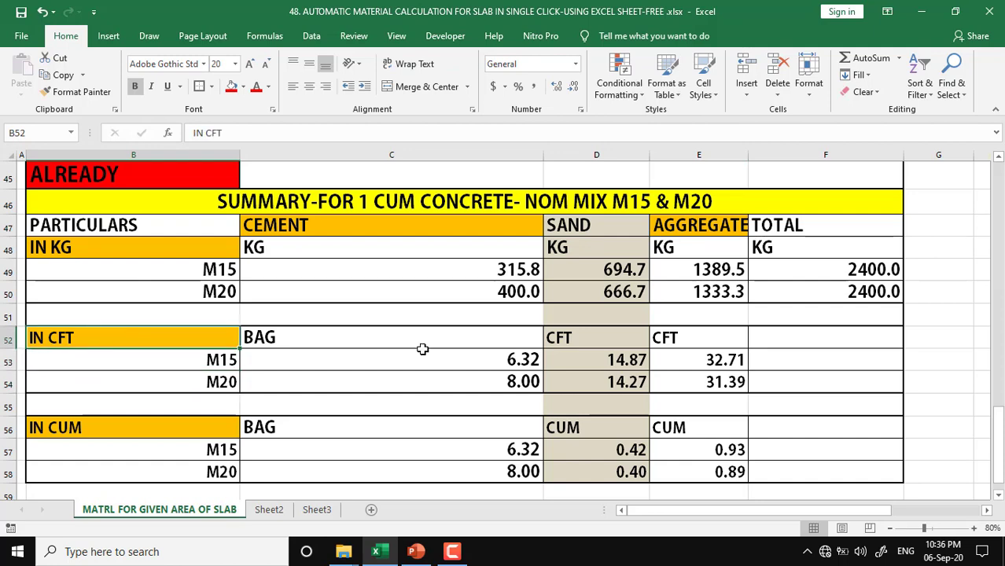
{"action": "left_click", "coordinate": [421, 354]}
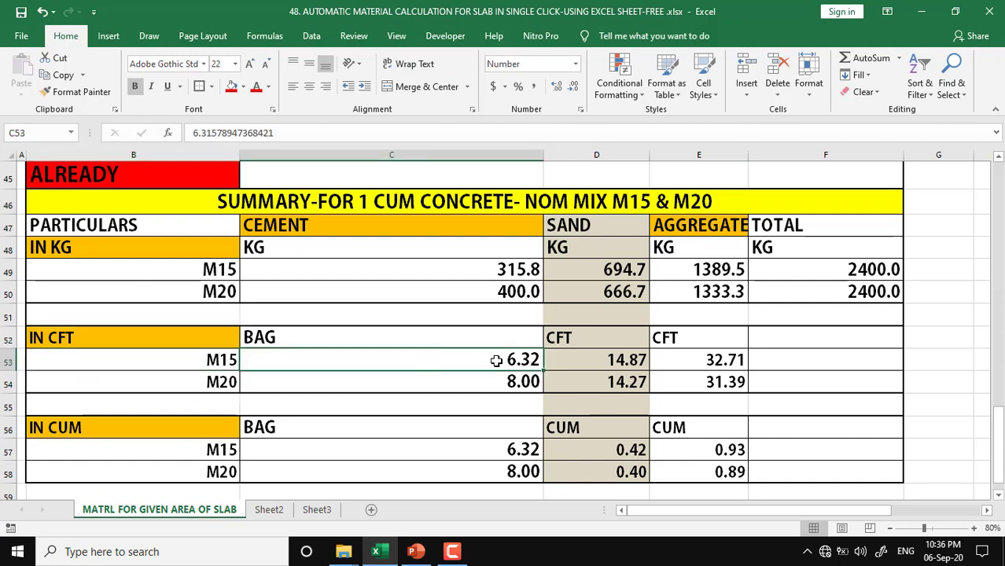
{"action": "left_click", "coordinate": [605, 366]}
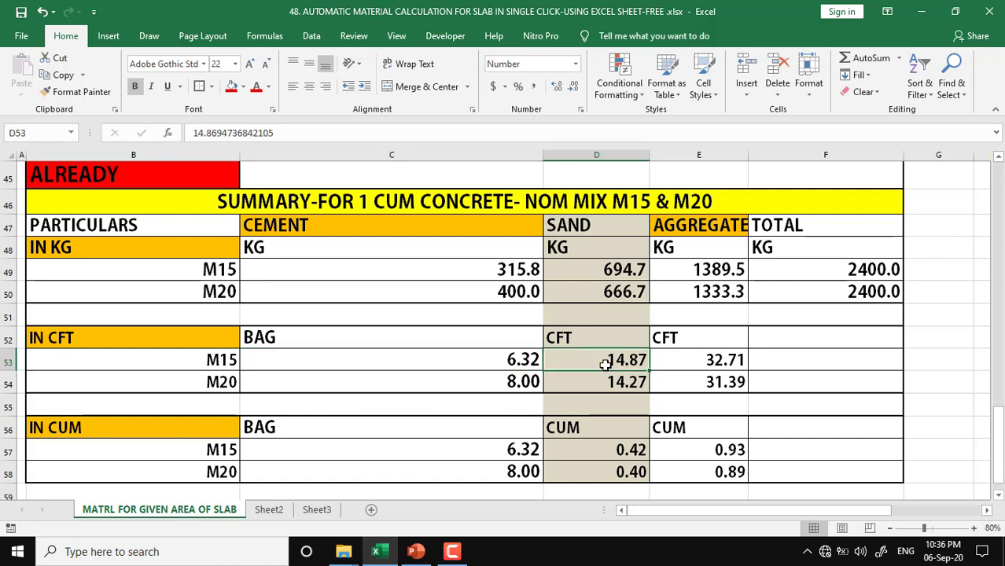
Step: Review the summary's CUM section, checking its M15 and M20 rows for 1 cum of concrete
{"action": "left_click", "coordinate": [123, 429]}
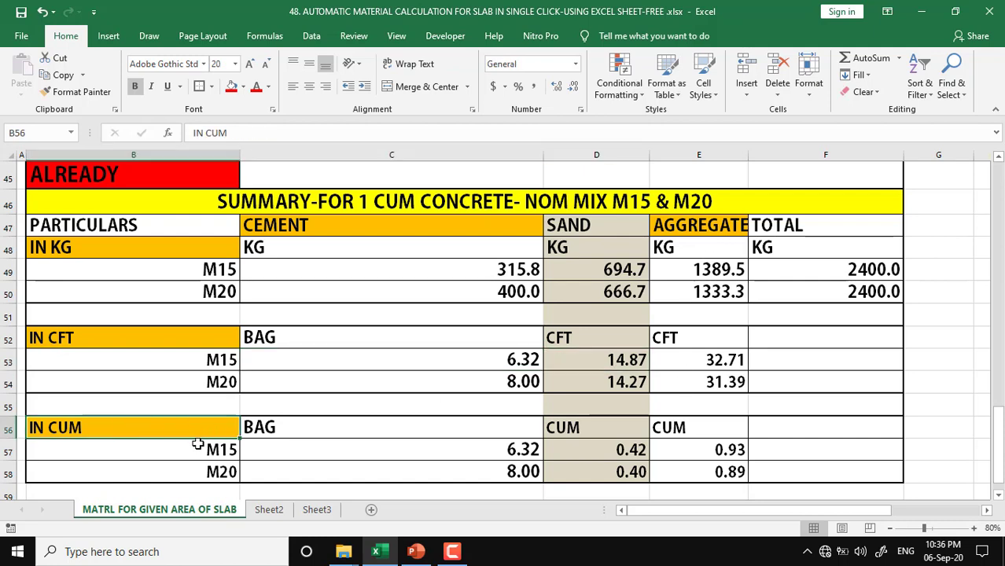
{"action": "left_click", "coordinate": [198, 455]}
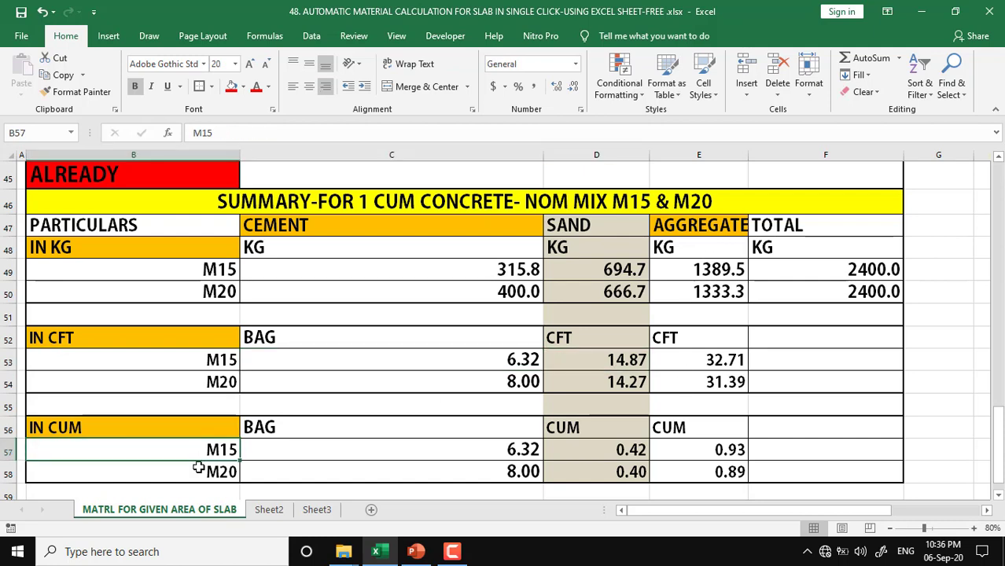
{"action": "left_click", "coordinate": [198, 465]}
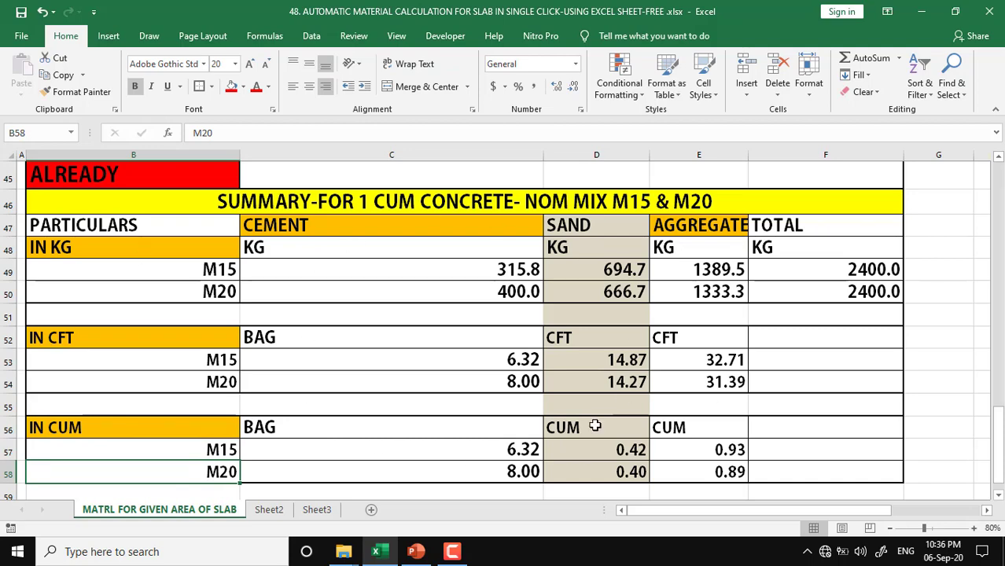
Step: Recap the sheet from the beginning, examining the plot area and slab thickness inputs, the material output summary and the changeable assumptions
{"action": "scroll", "coordinate": [369, 397], "scroll_direction": "up", "scroll_amount": 1}
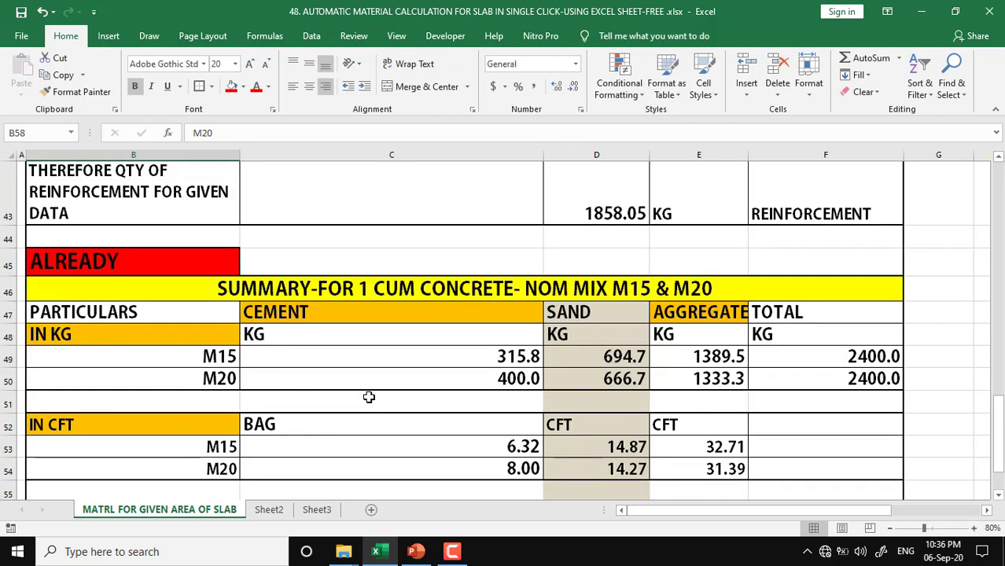
{"action": "scroll", "coordinate": [368, 397], "scroll_direction": "up", "scroll_amount": 9}
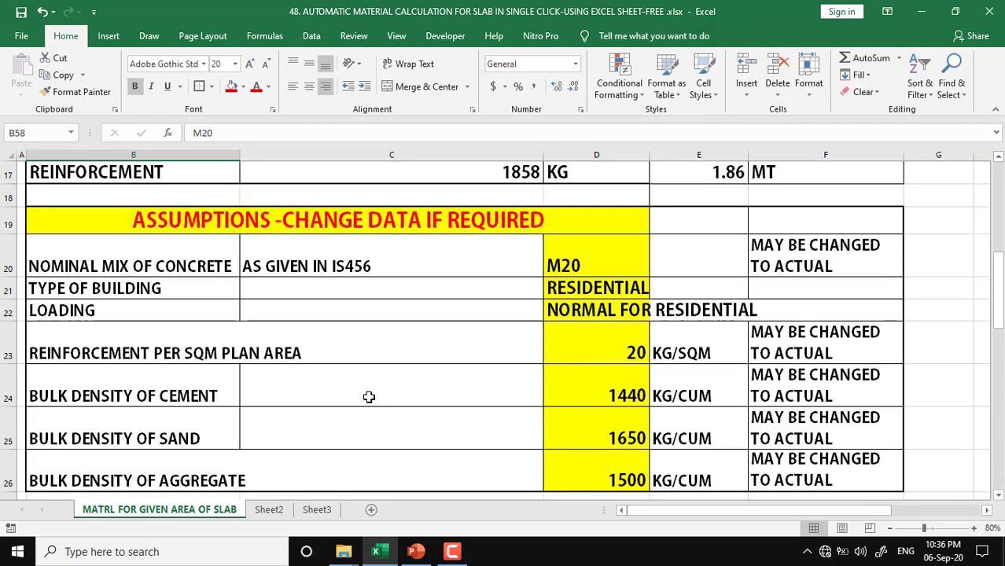
{"action": "scroll", "coordinate": [369, 396], "scroll_direction": "up", "scroll_amount": 6}
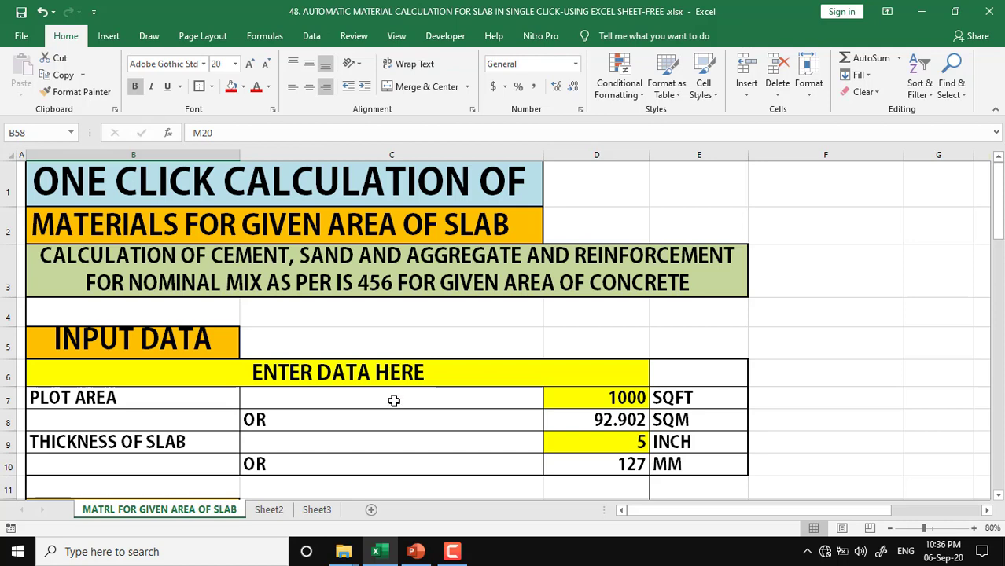
{"action": "scroll", "coordinate": [393, 401], "scroll_direction": "down", "scroll_amount": 3}
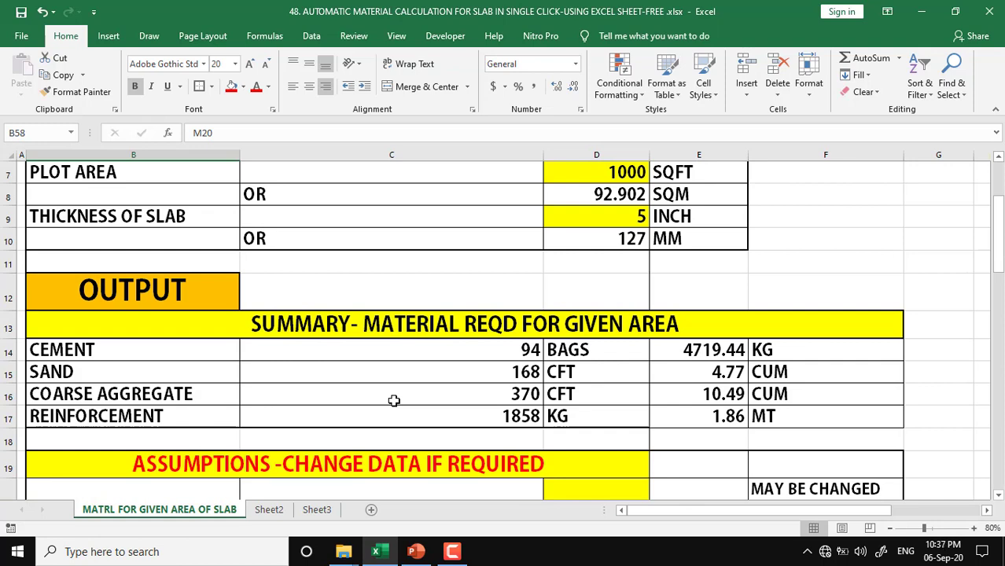
{"action": "scroll", "coordinate": [393, 401], "scroll_direction": "down", "scroll_amount": 2}
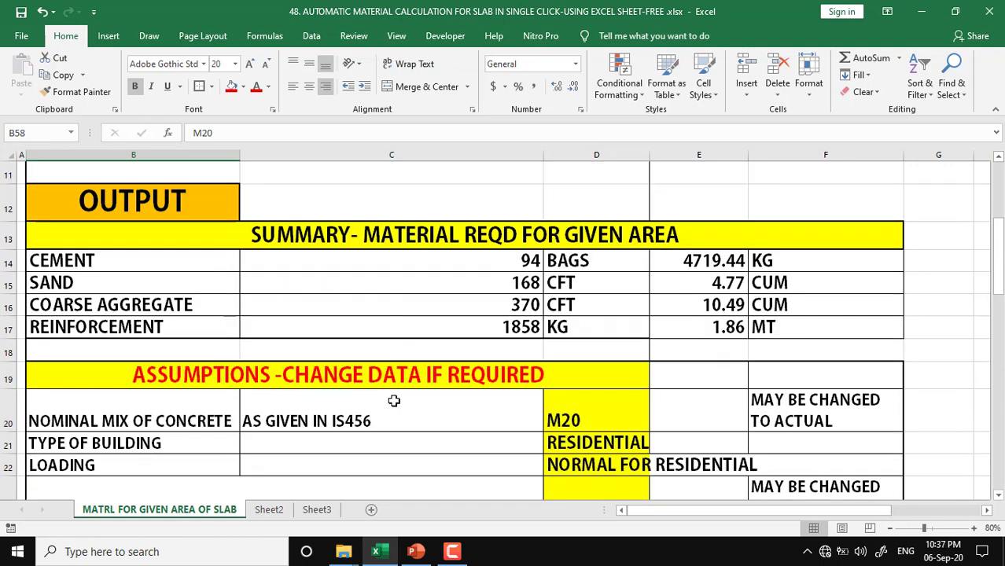
{"action": "scroll", "coordinate": [394, 401], "scroll_direction": "down", "scroll_amount": 2}
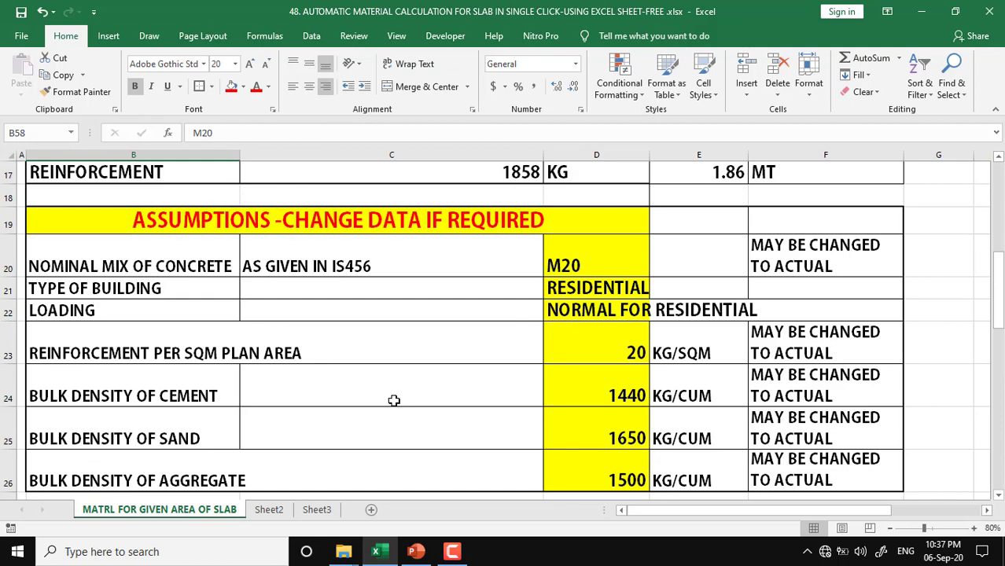
{"action": "scroll", "coordinate": [394, 401], "scroll_direction": "down", "scroll_amount": 2}
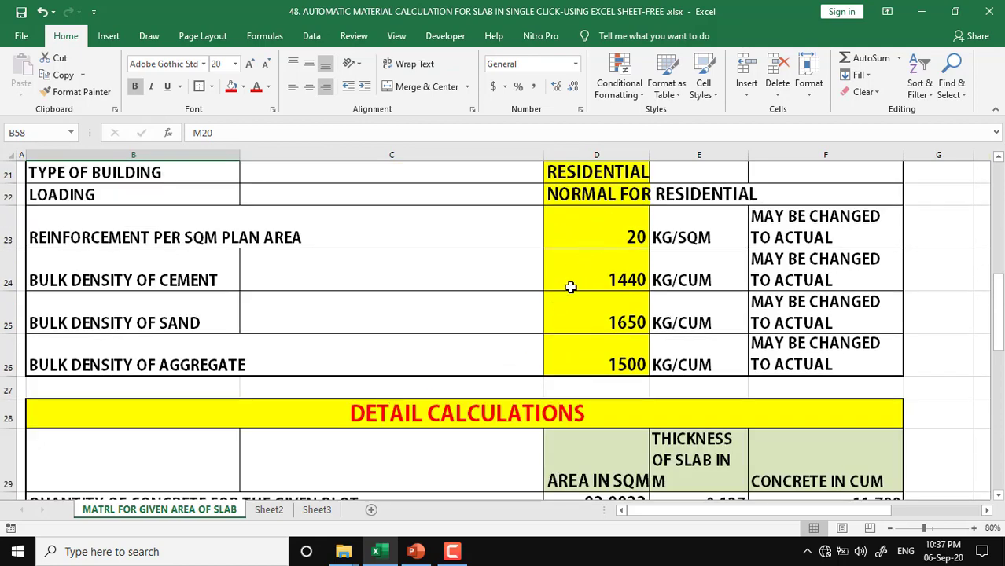
{"action": "scroll", "coordinate": [269, 271], "scroll_direction": "up", "scroll_amount": 7}
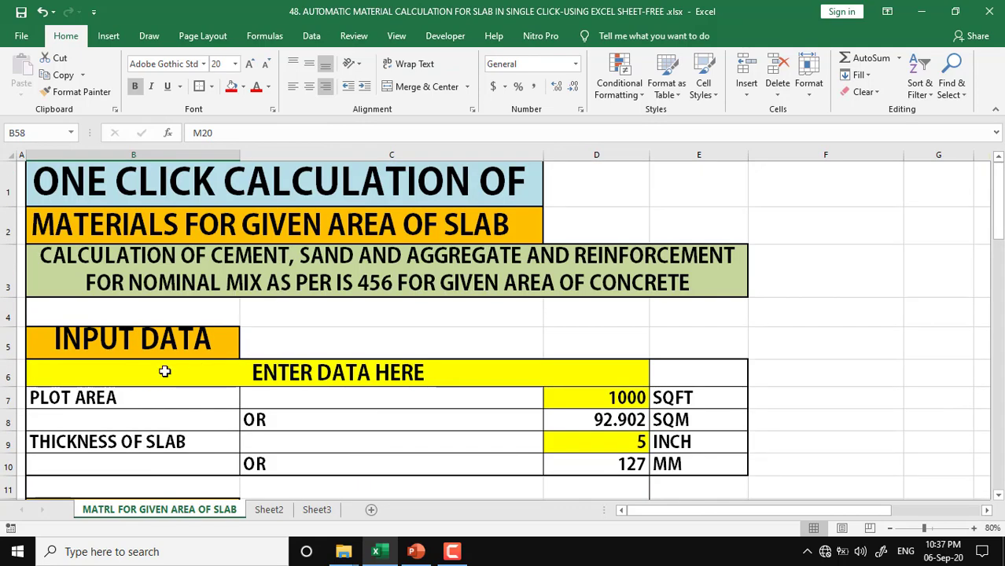
{"action": "scroll", "coordinate": [164, 371], "scroll_direction": "down", "scroll_amount": 2}
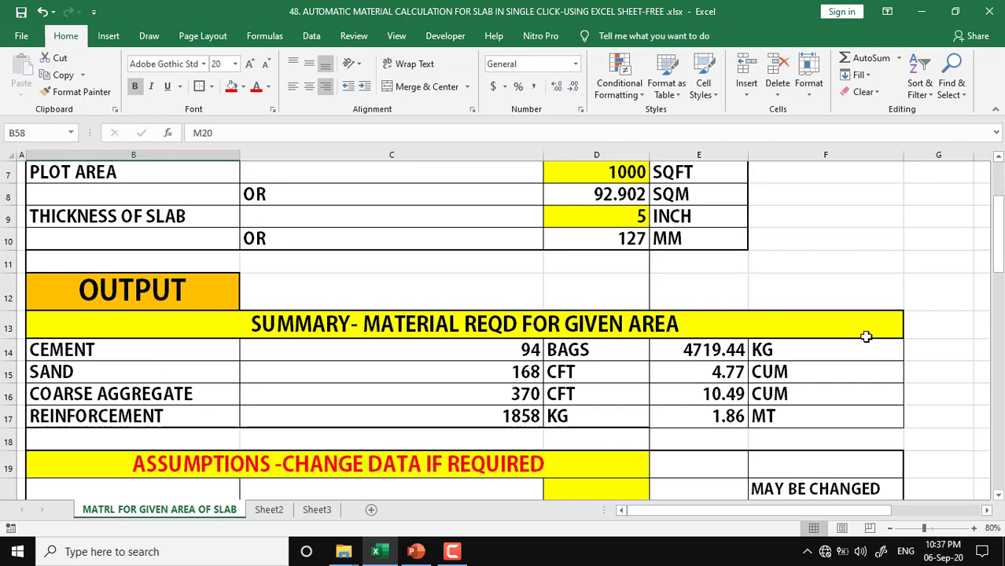